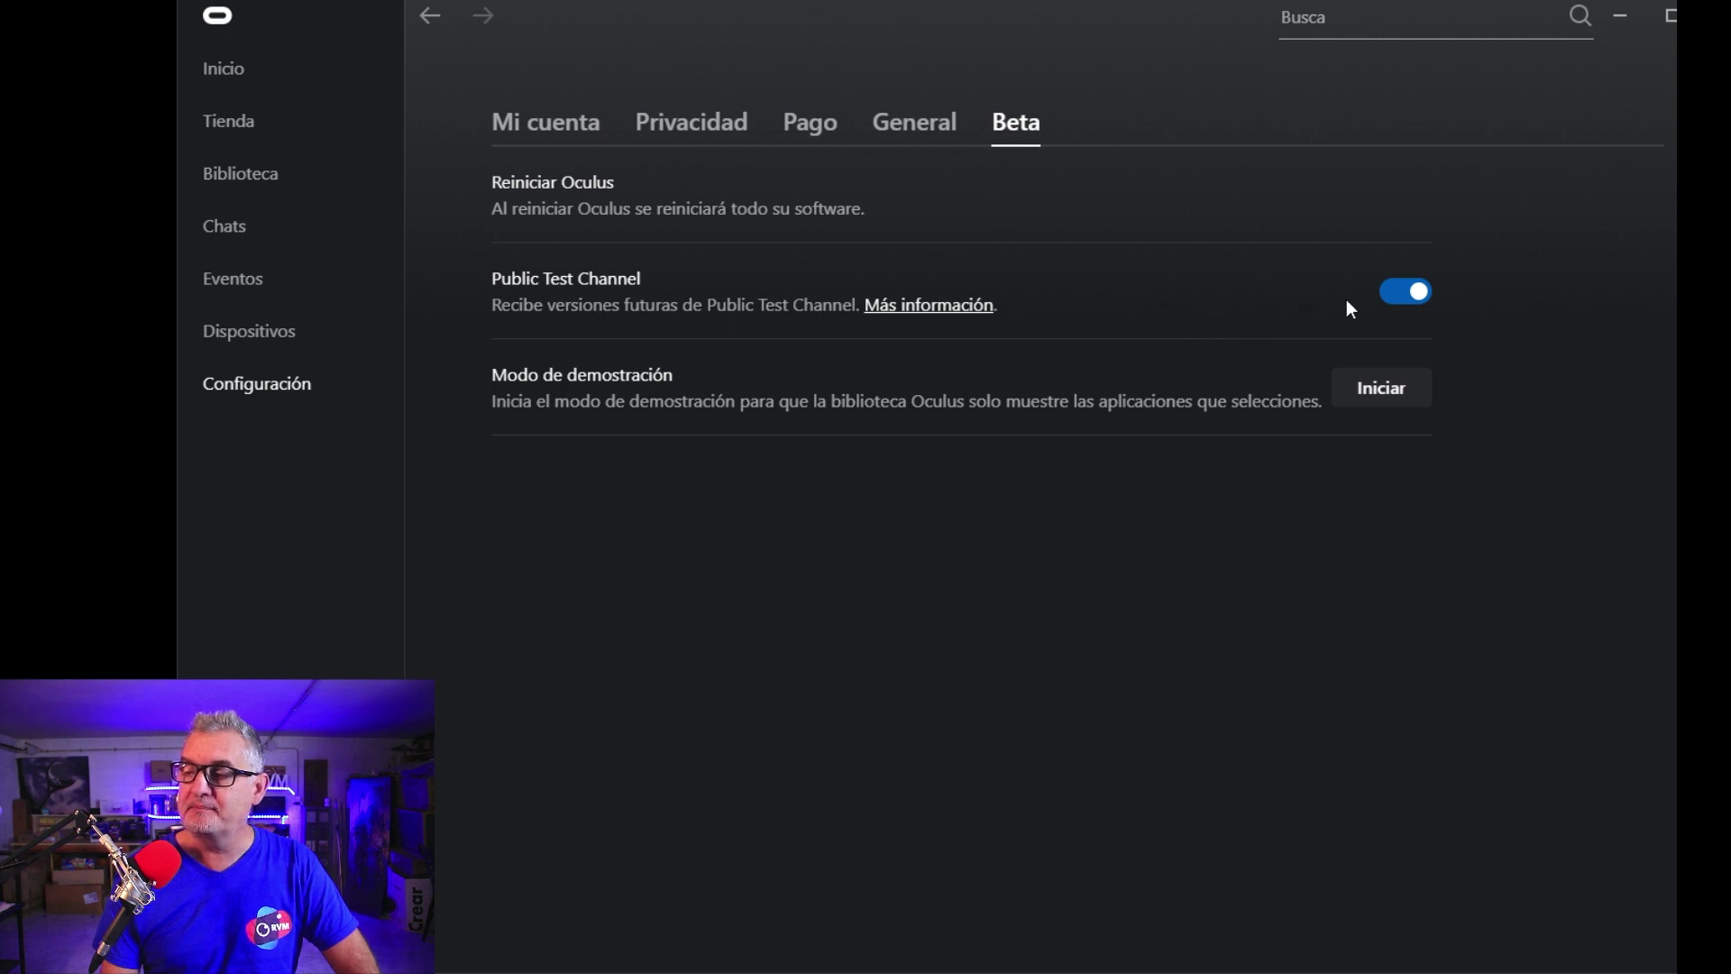
# Look through the General settings of the Oculus app
pyautogui.click(938, 131)
pyautogui.scroll(-7, 983, 559)
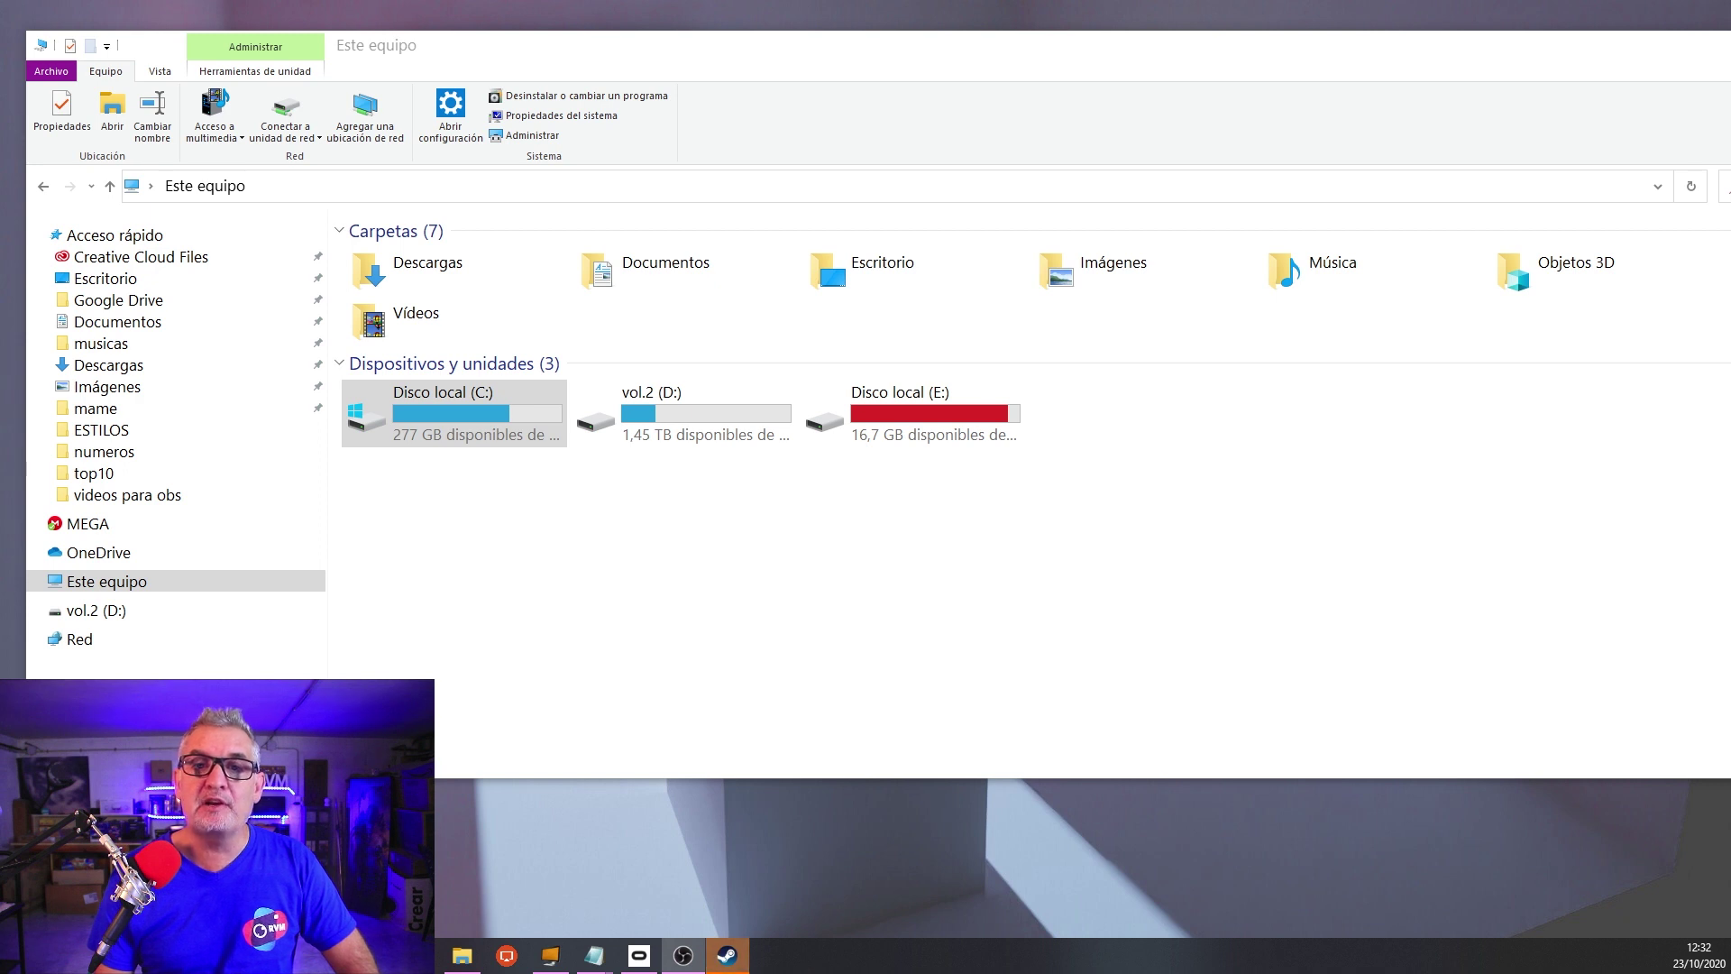
# Open the Oculus folder inside Archivos de programa on the Disco local (C:) drive in File Explorer
pyautogui.click(456, 427)
pyautogui.doubleClick(456, 425)
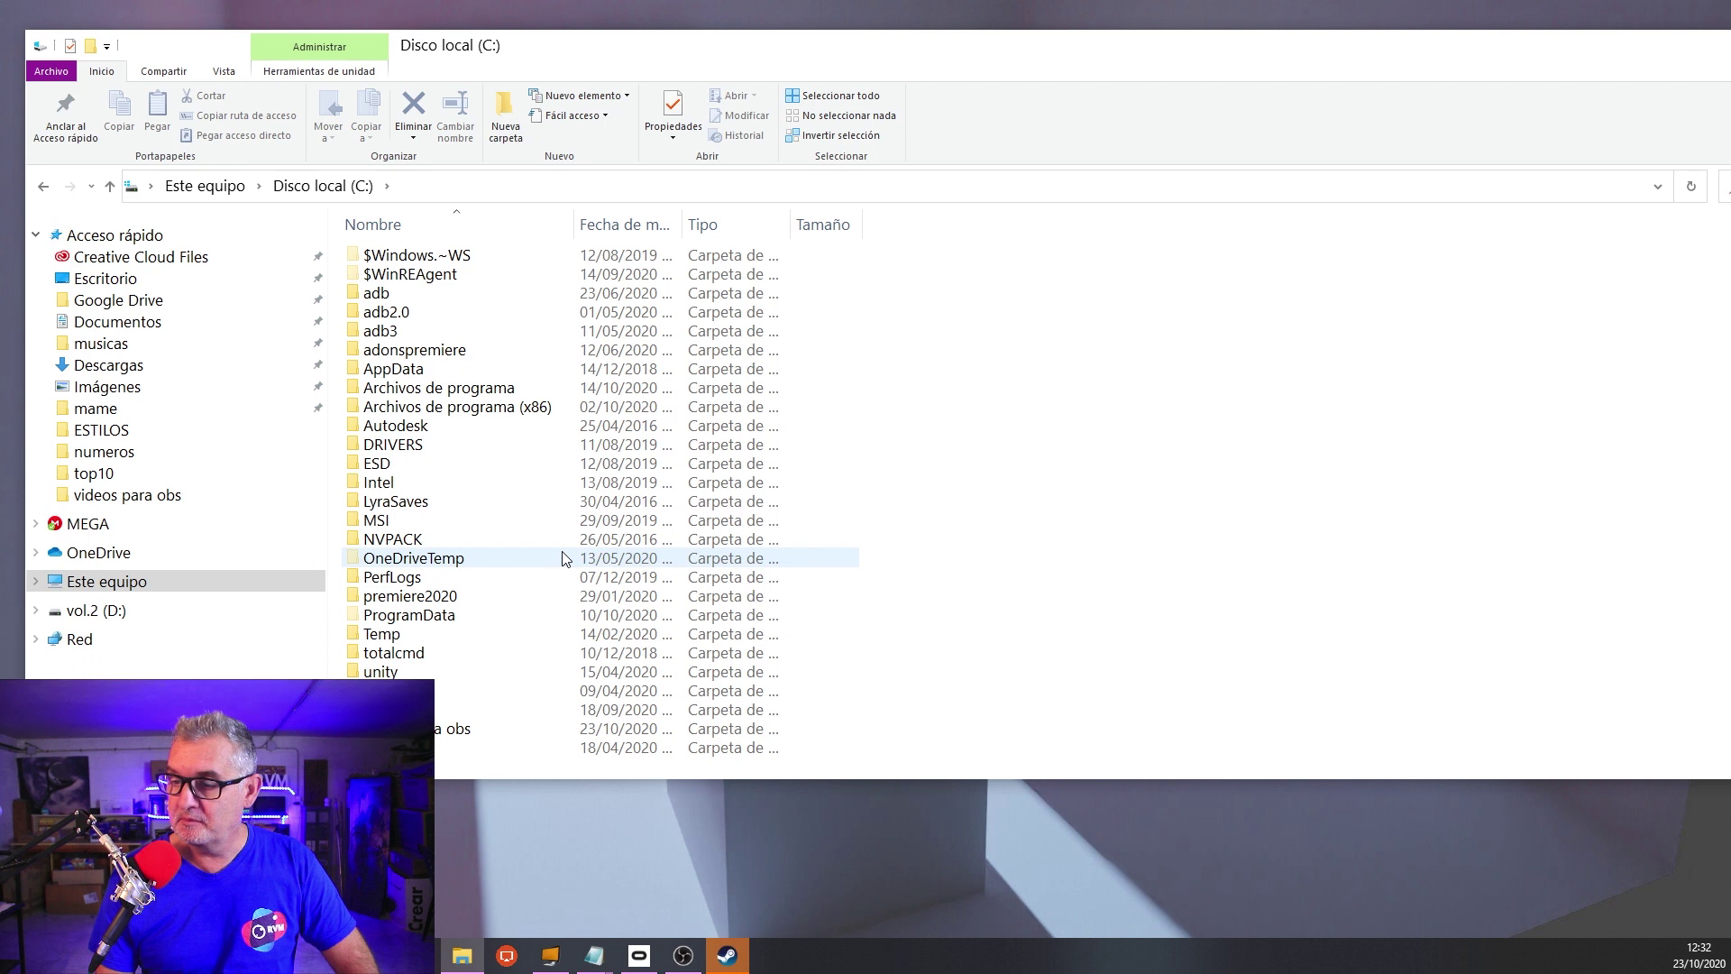
pyautogui.doubleClick(550, 389)
pyautogui.scroll(-4, 611, 489)
pyautogui.scroll(-8, 611, 489)
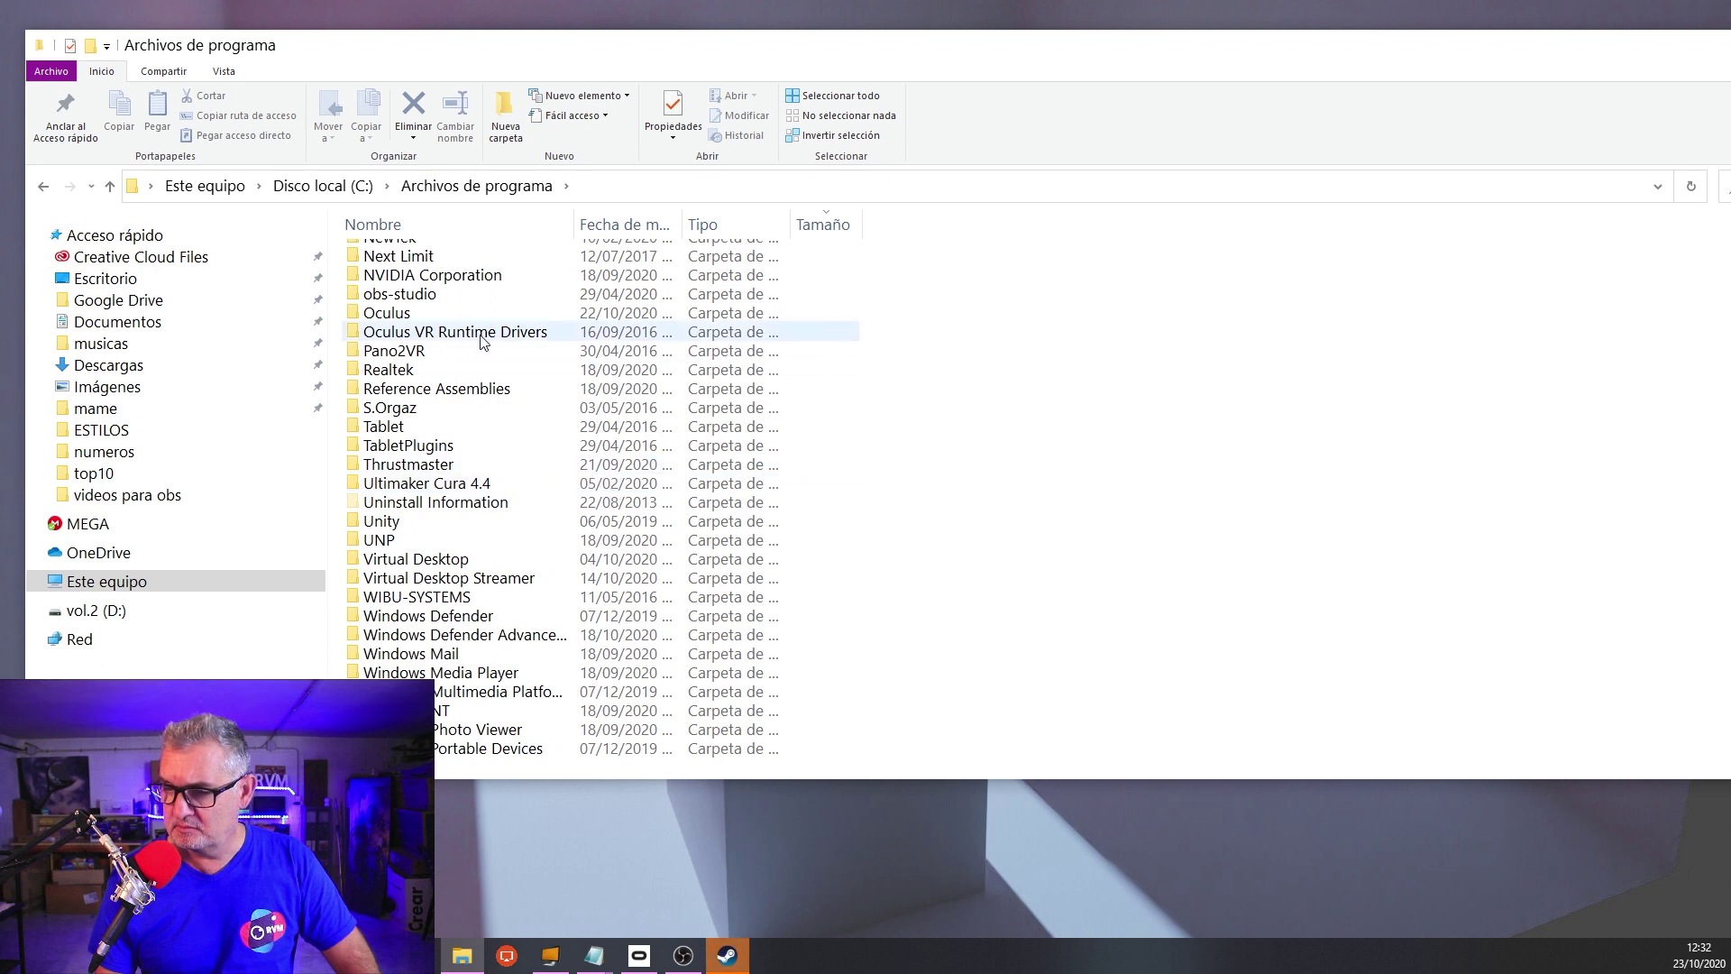
pyautogui.click(442, 315)
pyautogui.doubleClick(441, 316)
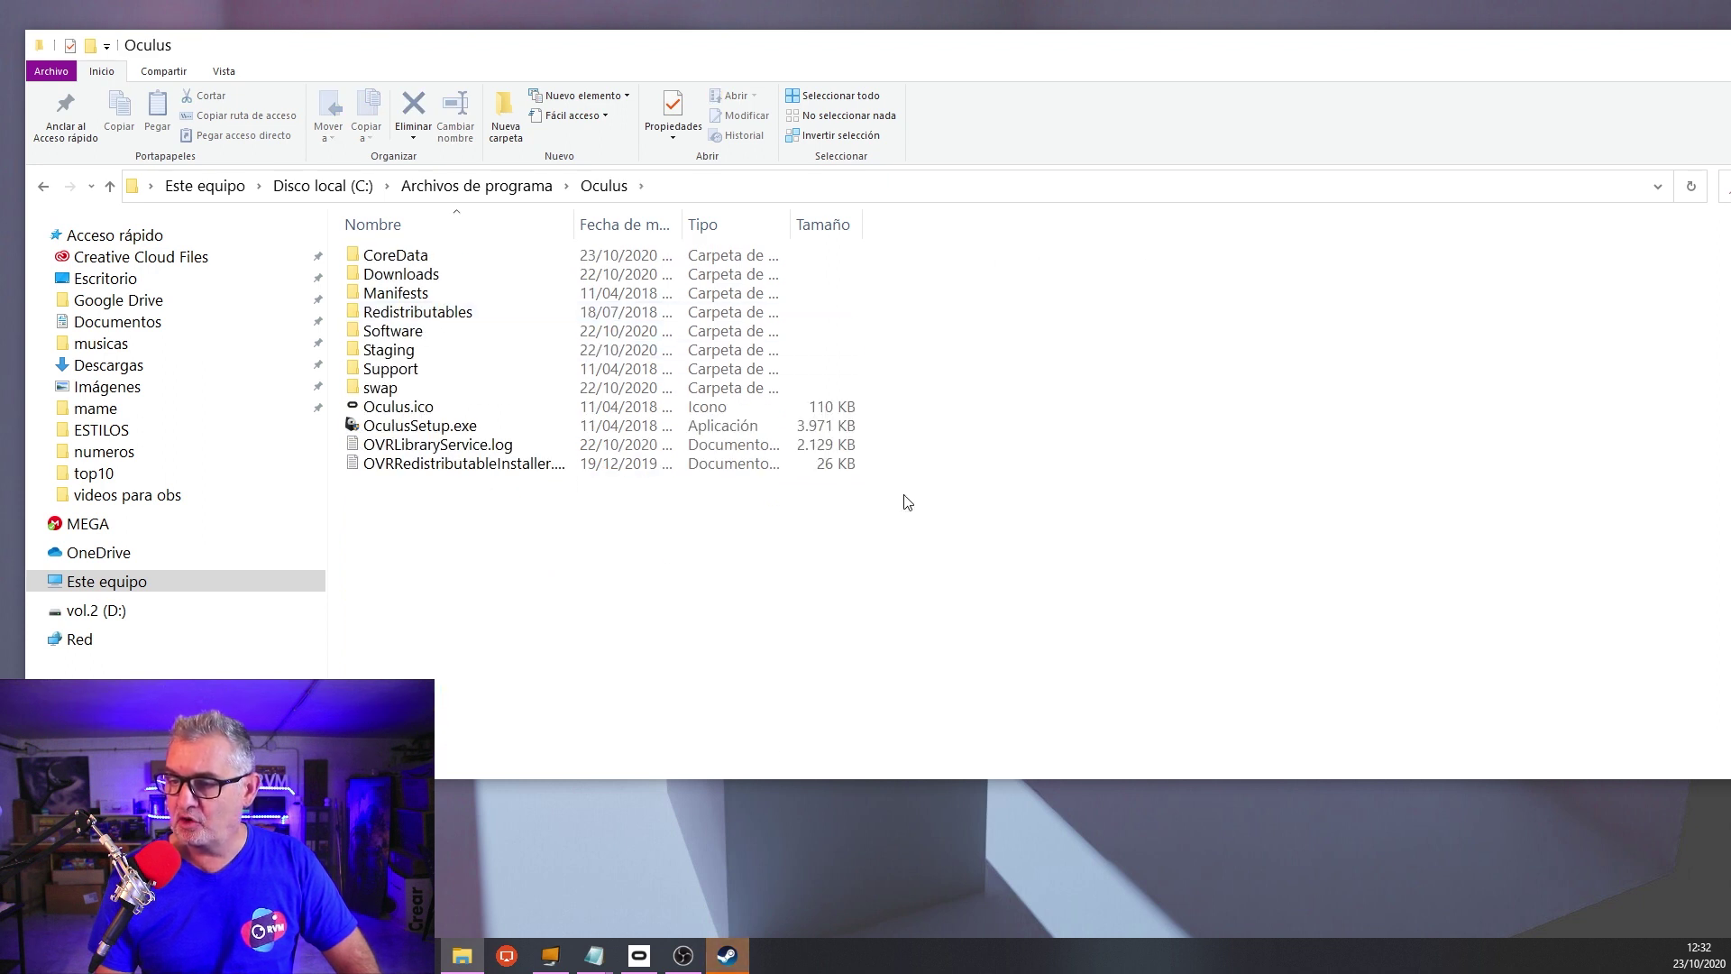
# Launch OculusDebugTool.exe from the Support\oculus-diagnostics folder and maximize its window
pyautogui.doubleClick(464, 372)
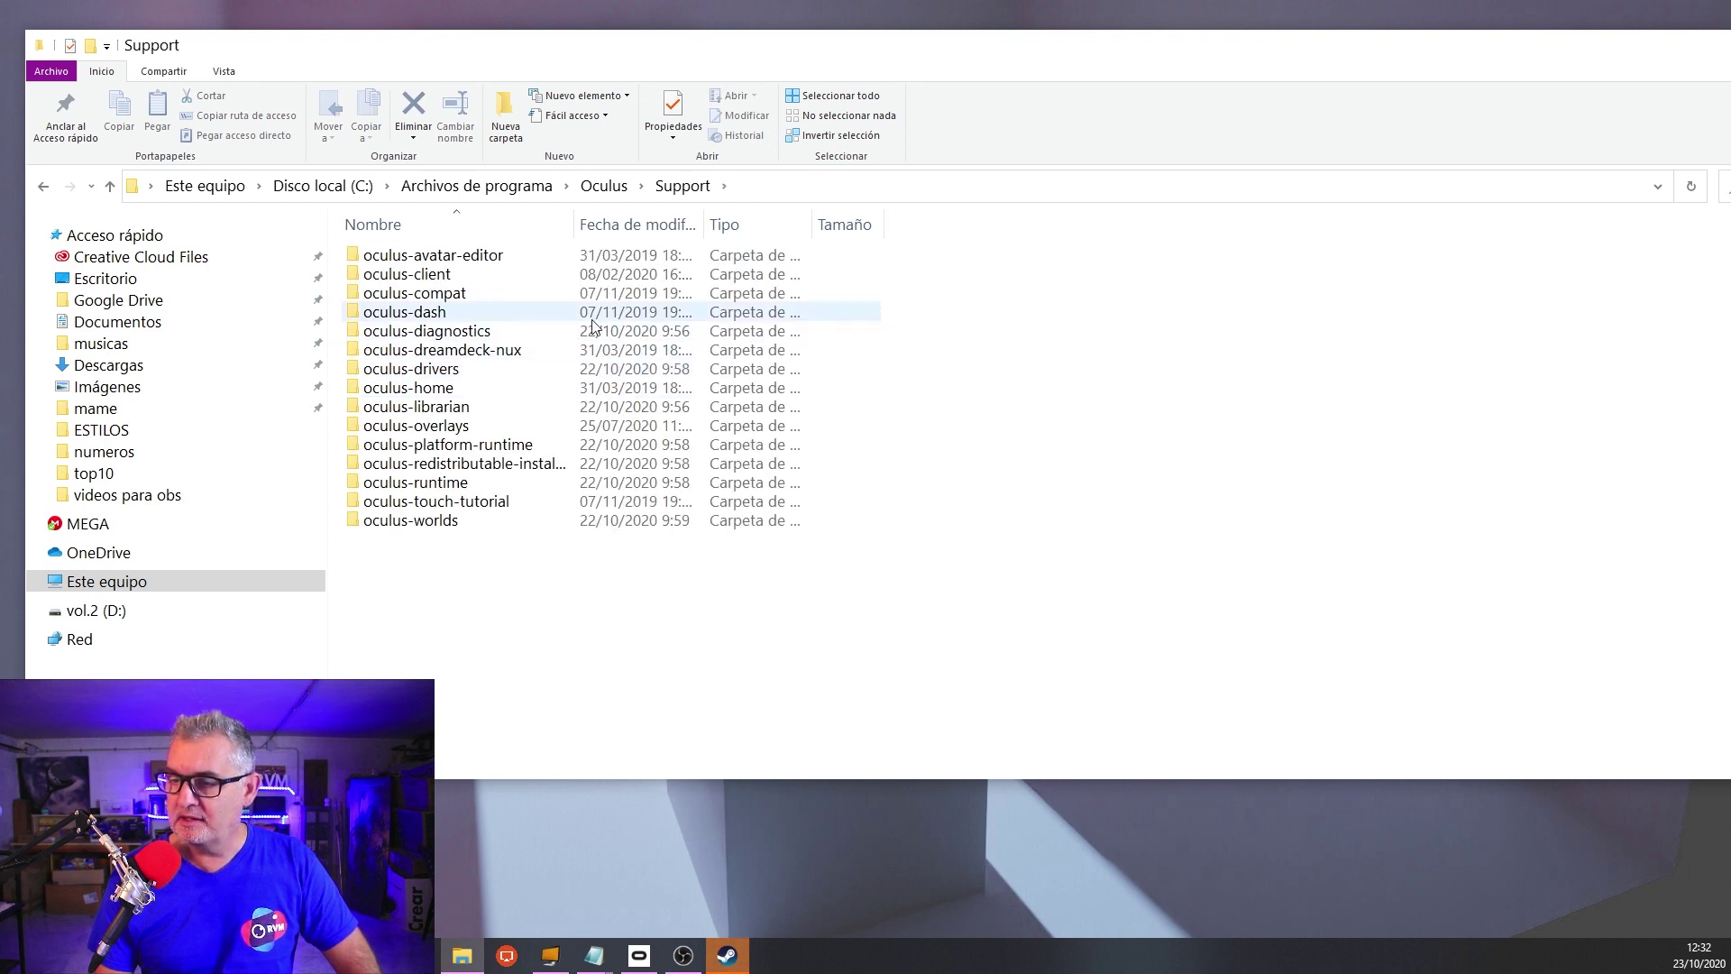
pyautogui.doubleClick(545, 334)
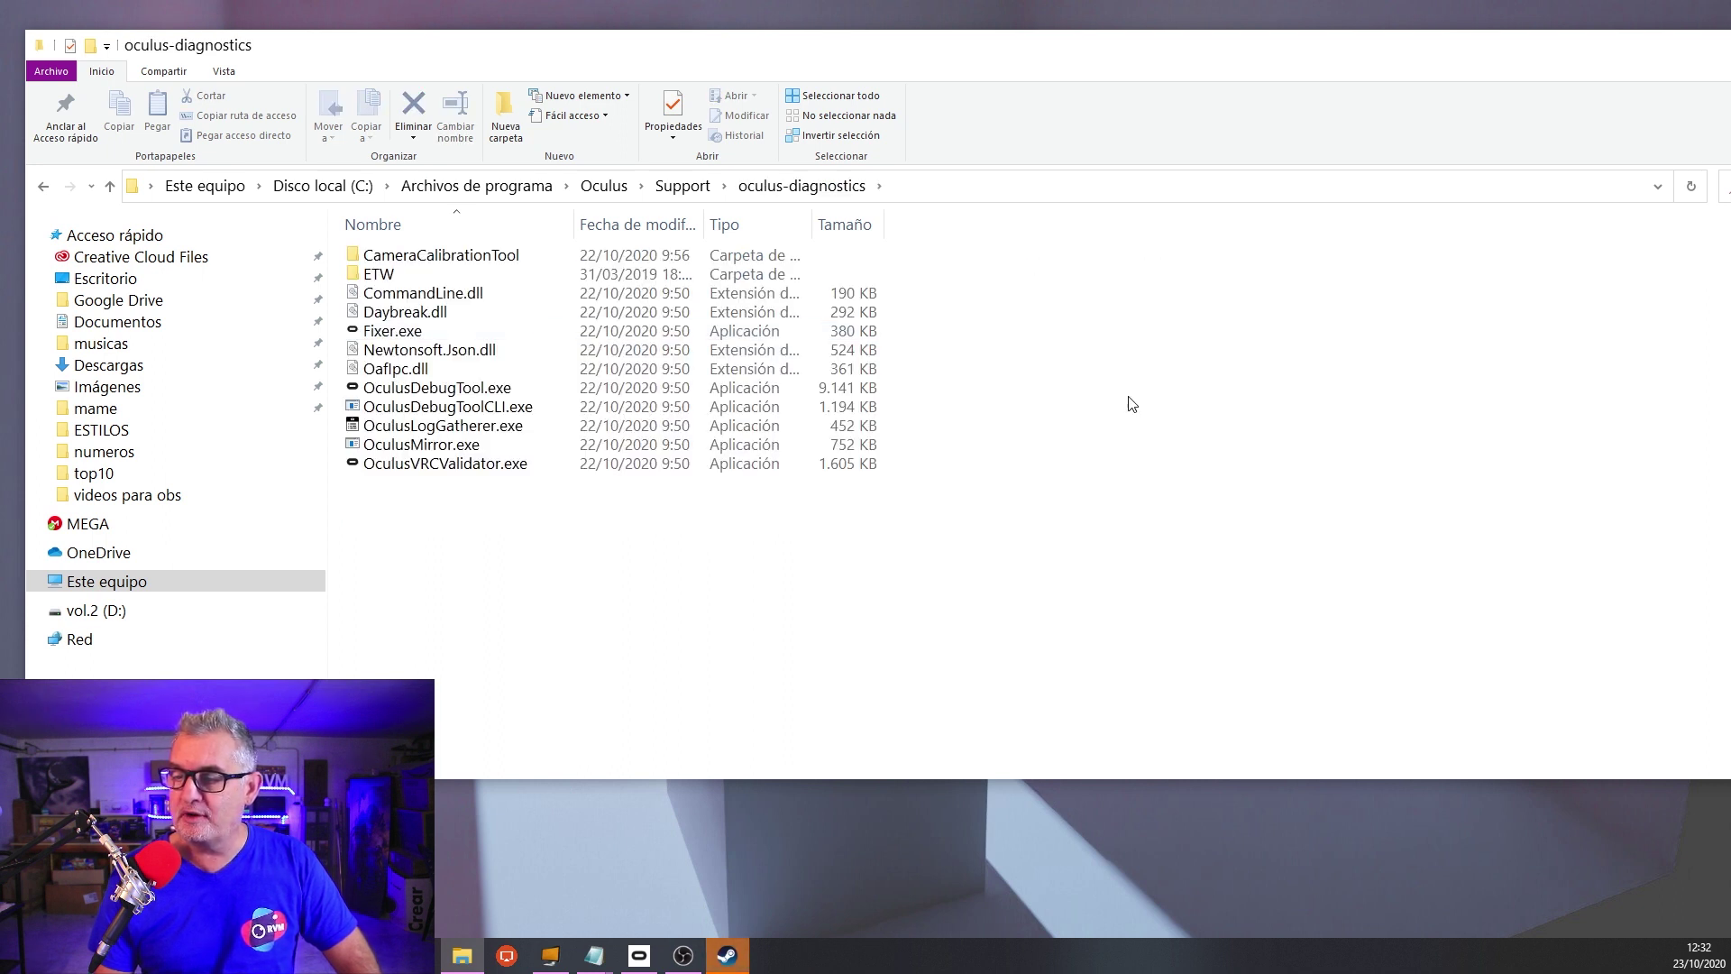
pyautogui.doubleClick(470, 387)
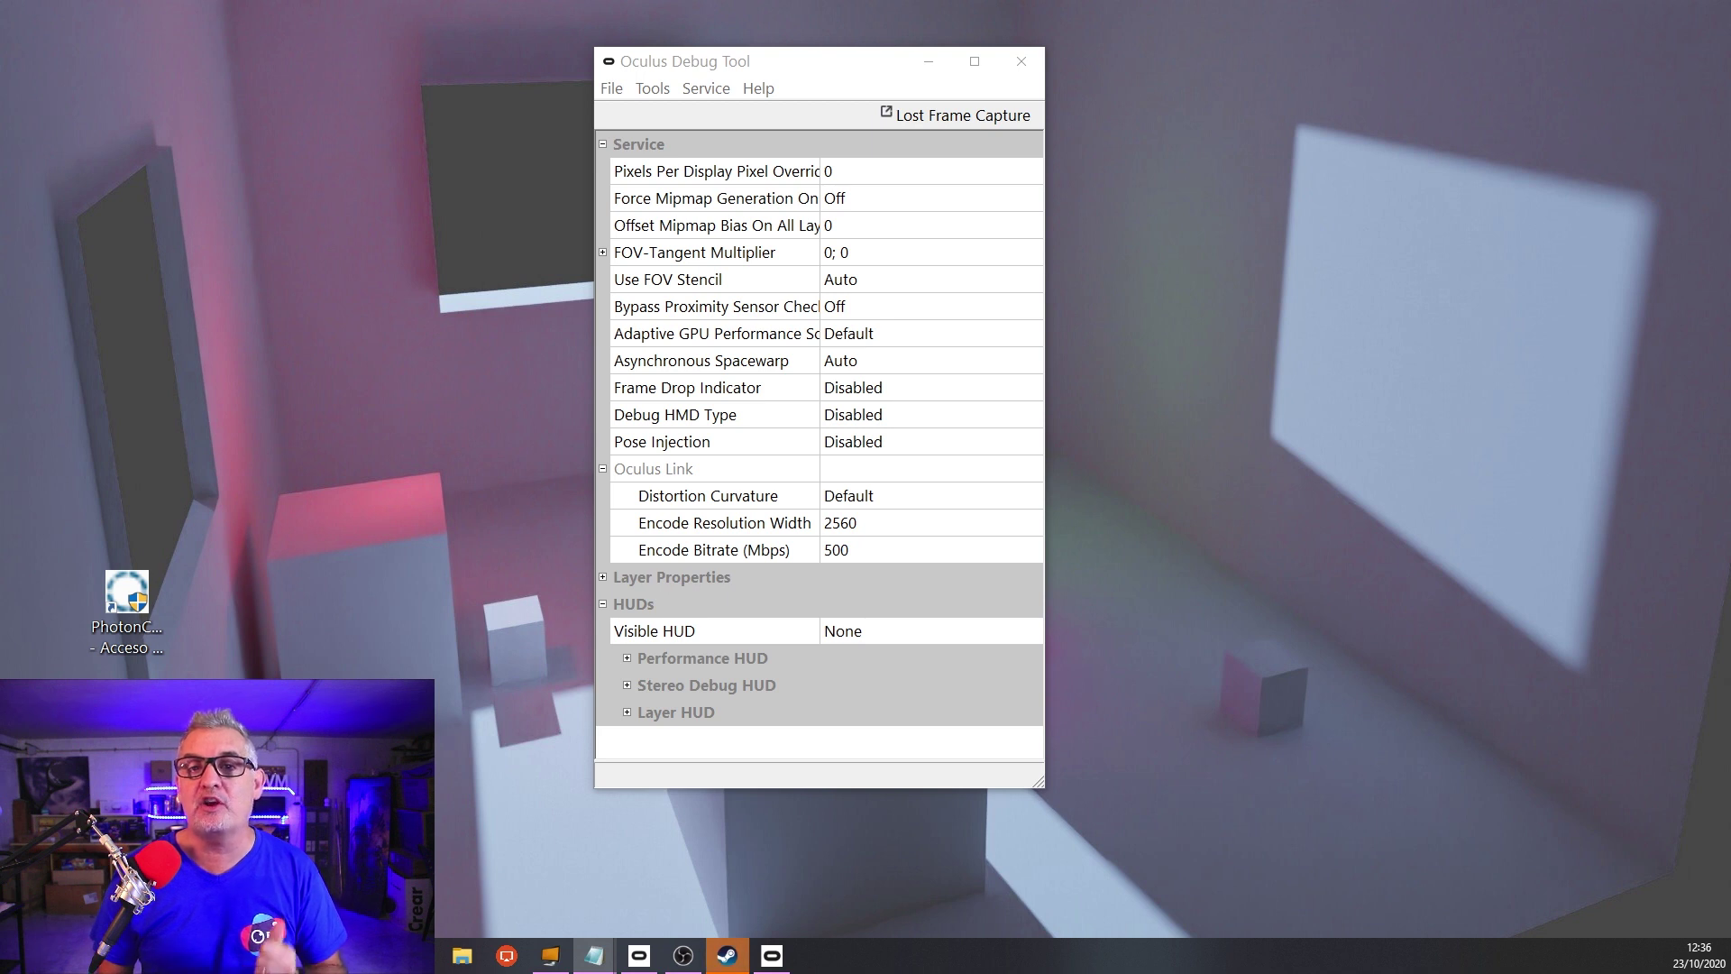
pyautogui.press('super+Up')
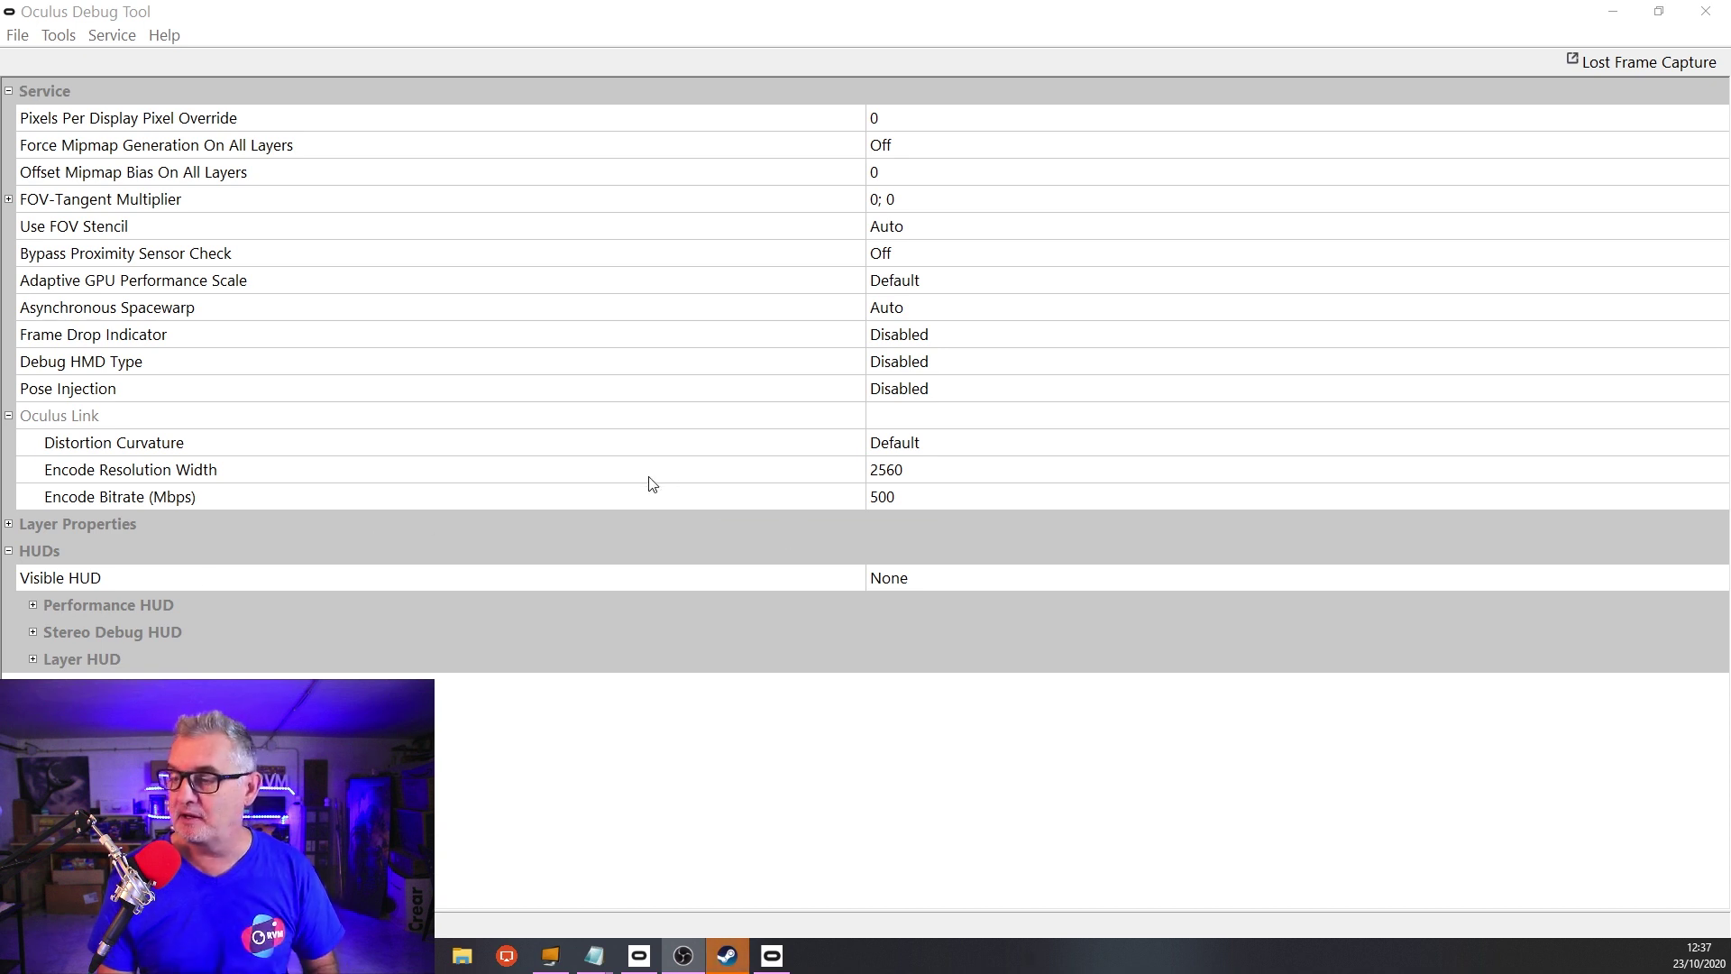
# Set the Oculus Link Encode Bitrate to 0 Mbps
pyautogui.click(934, 496)
pyautogui.doubleClick(932, 494)
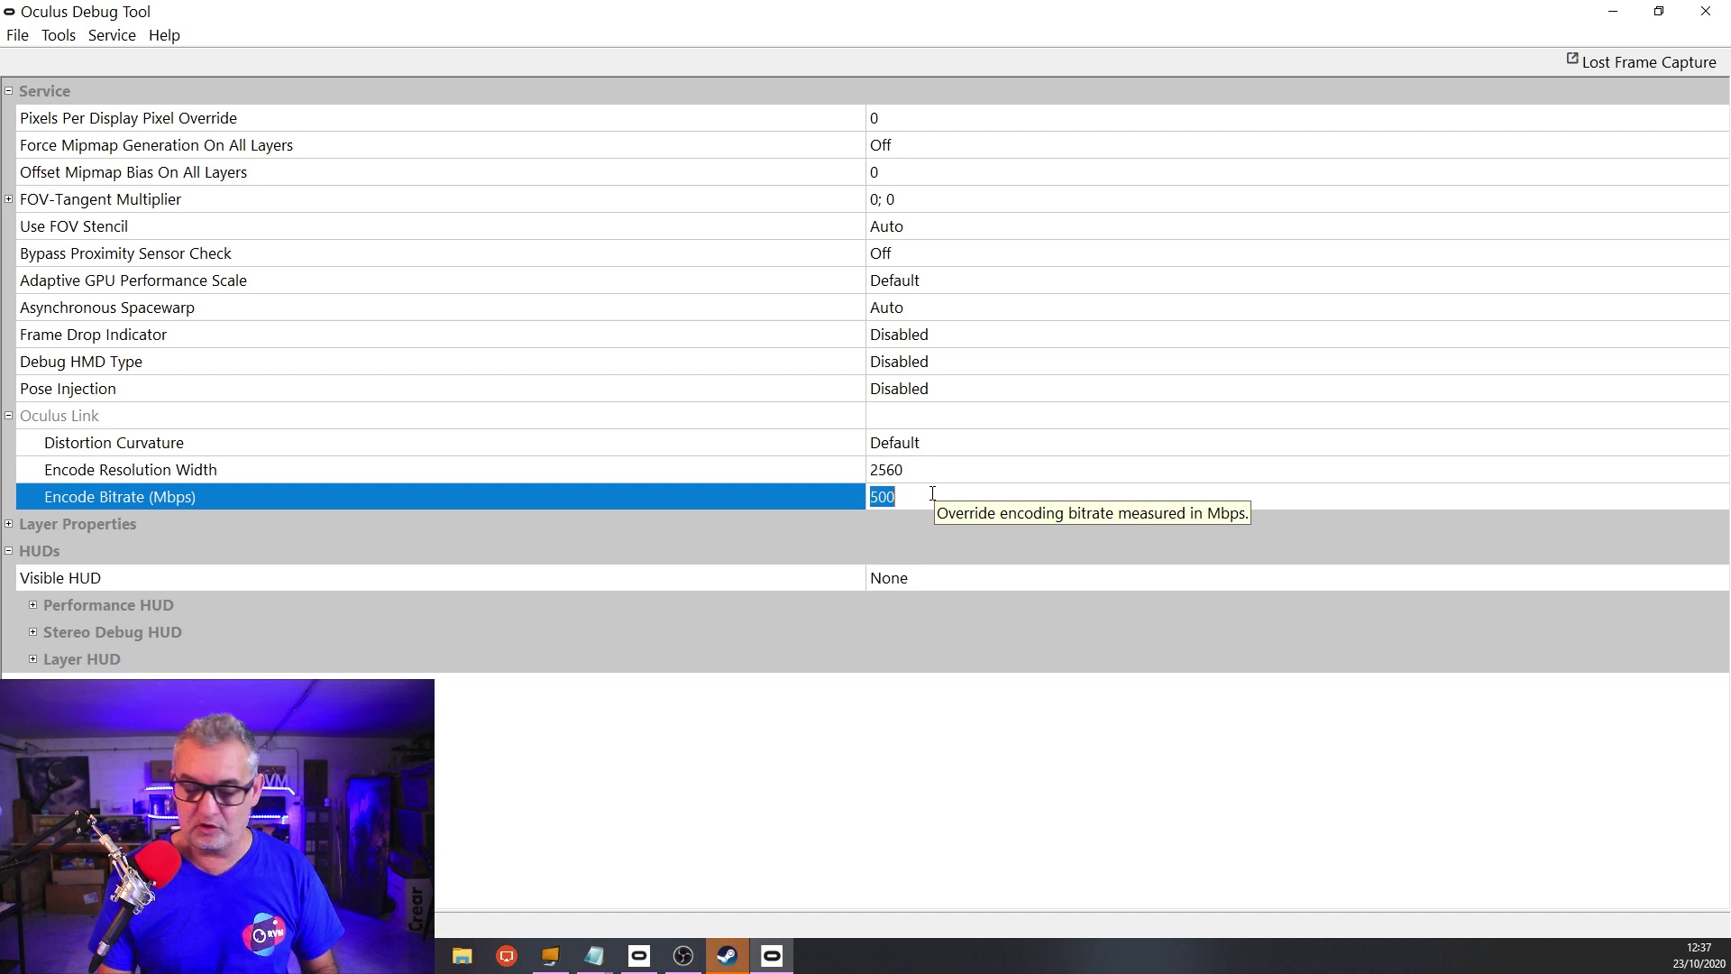
pyautogui.write('0')
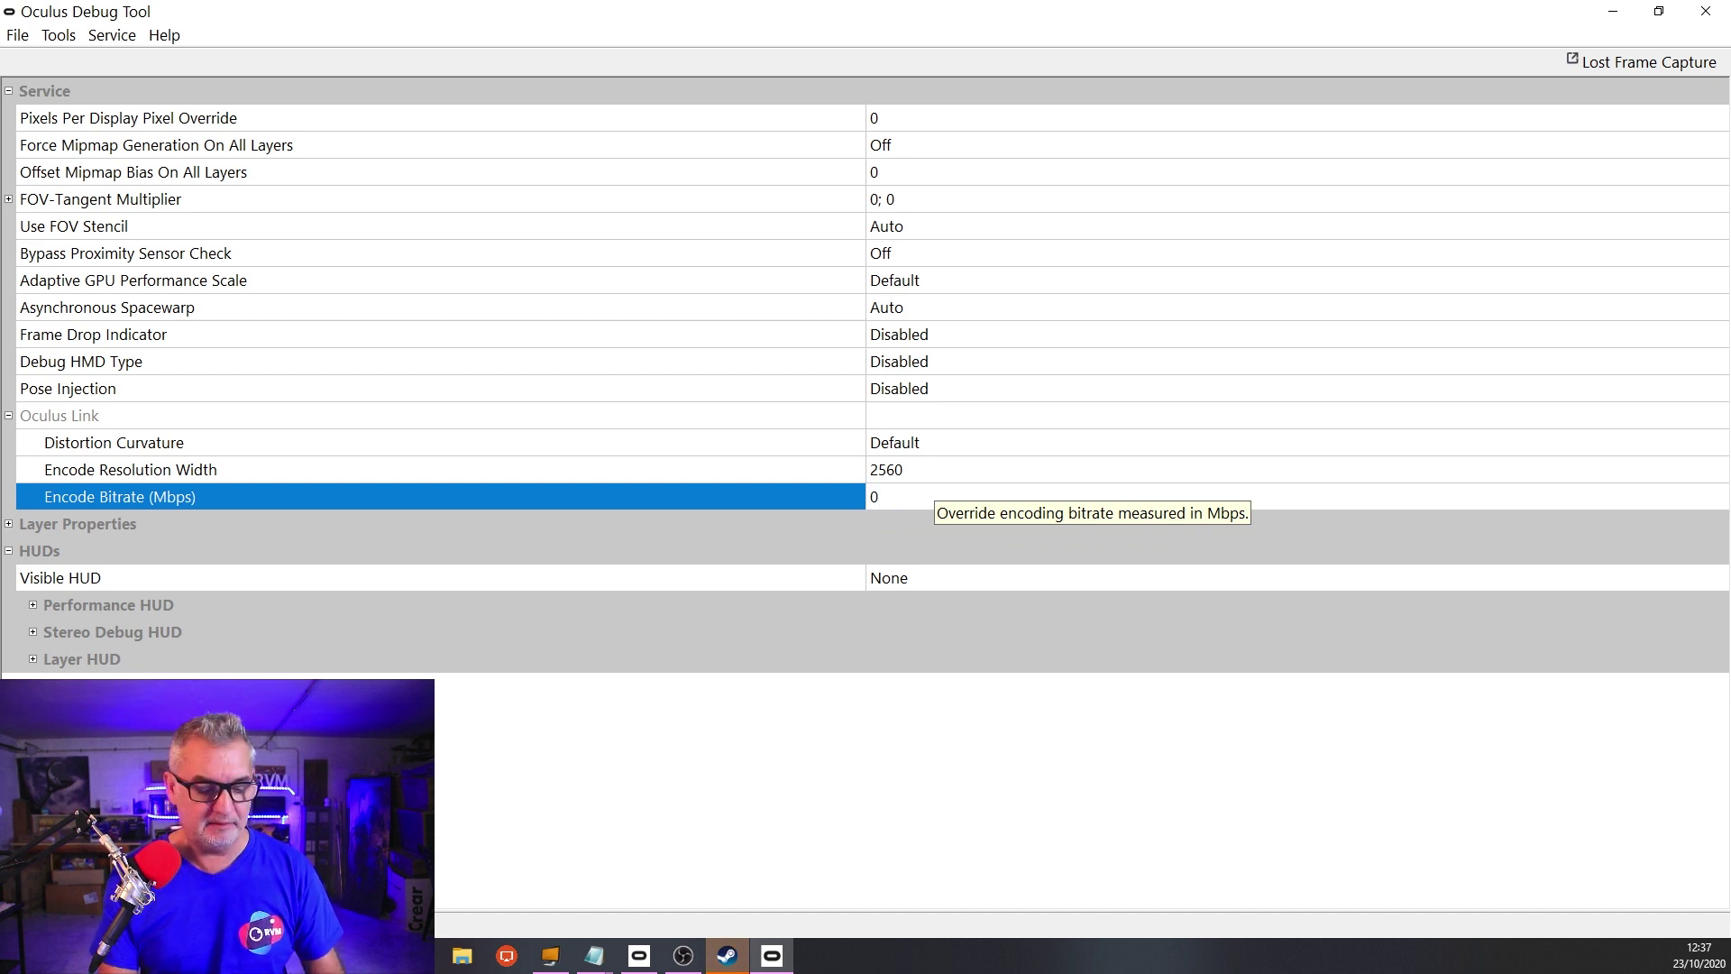
pyautogui.click(765, 530)
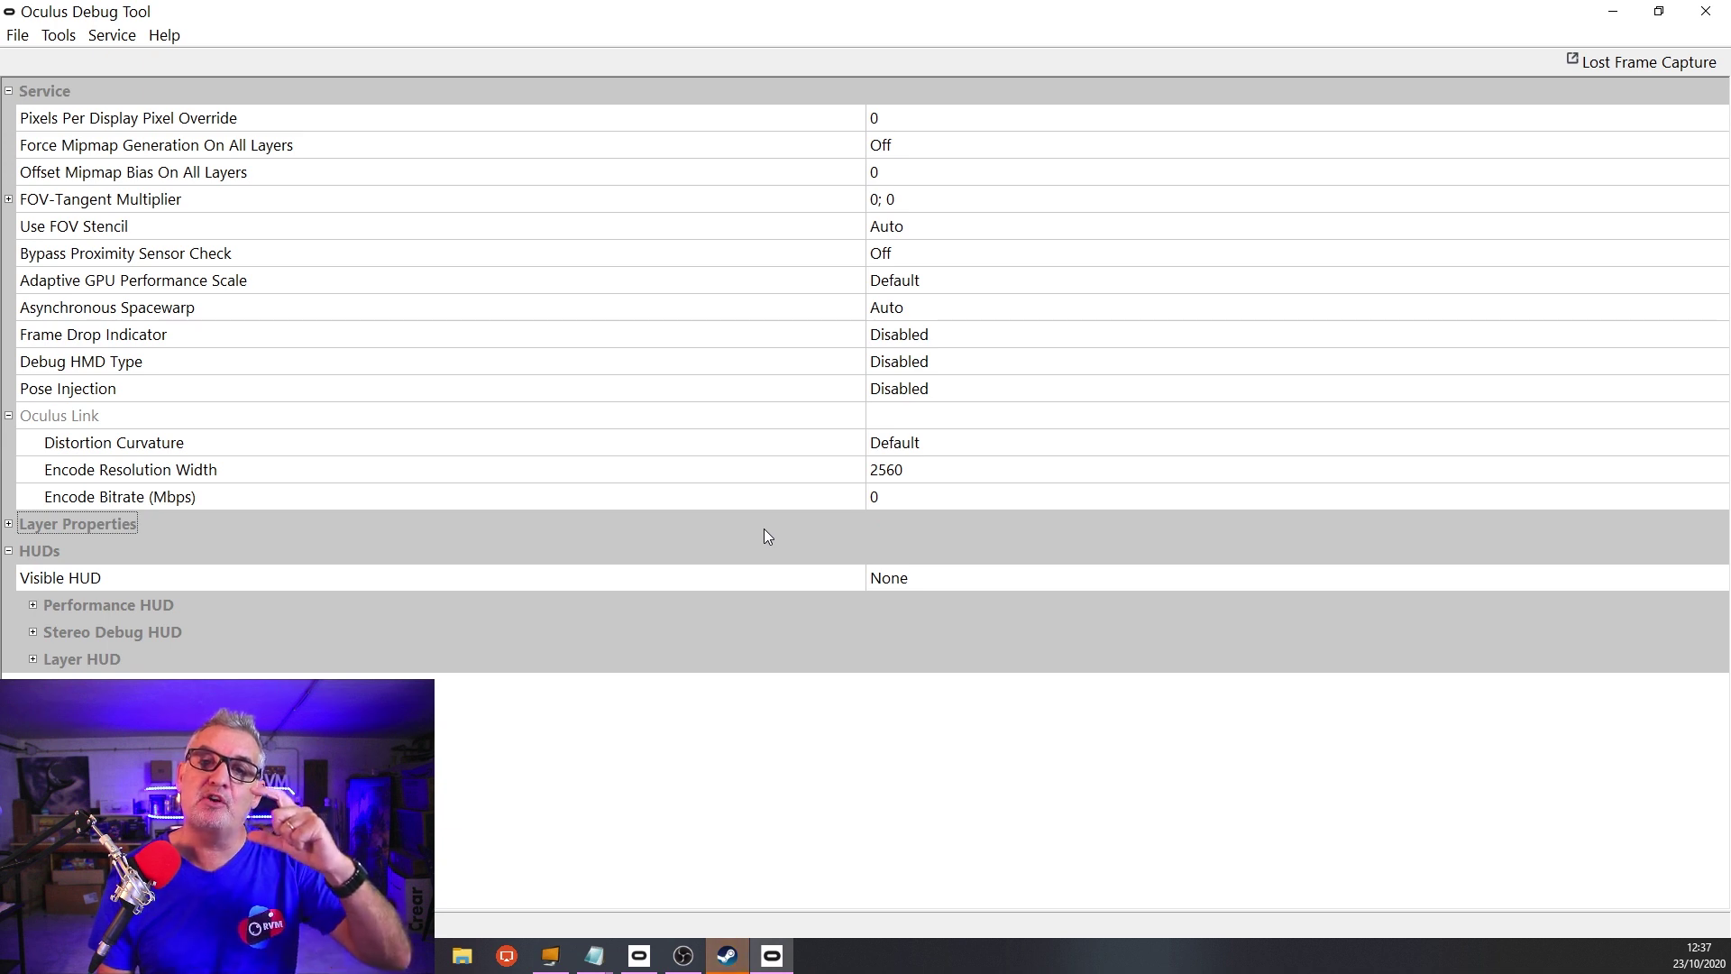
# Set the Oculus Link Encode Bitrate to 300 Mbps
pyautogui.click(906, 495)
pyautogui.write('300')
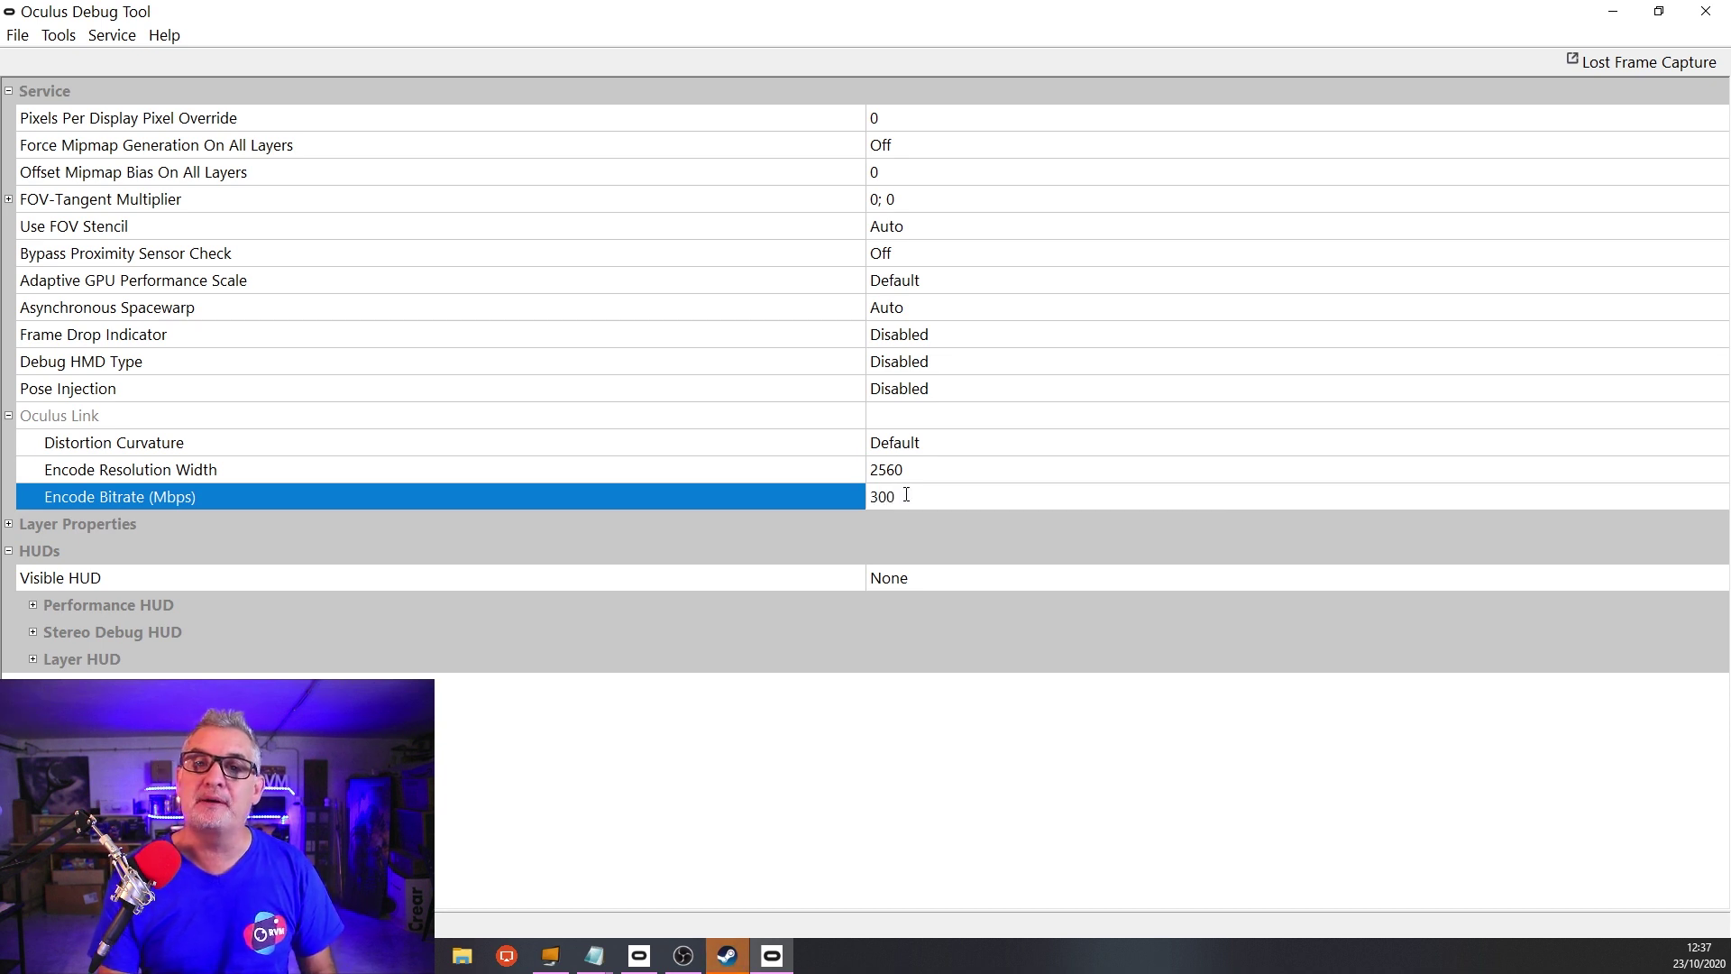
pyautogui.click(731, 545)
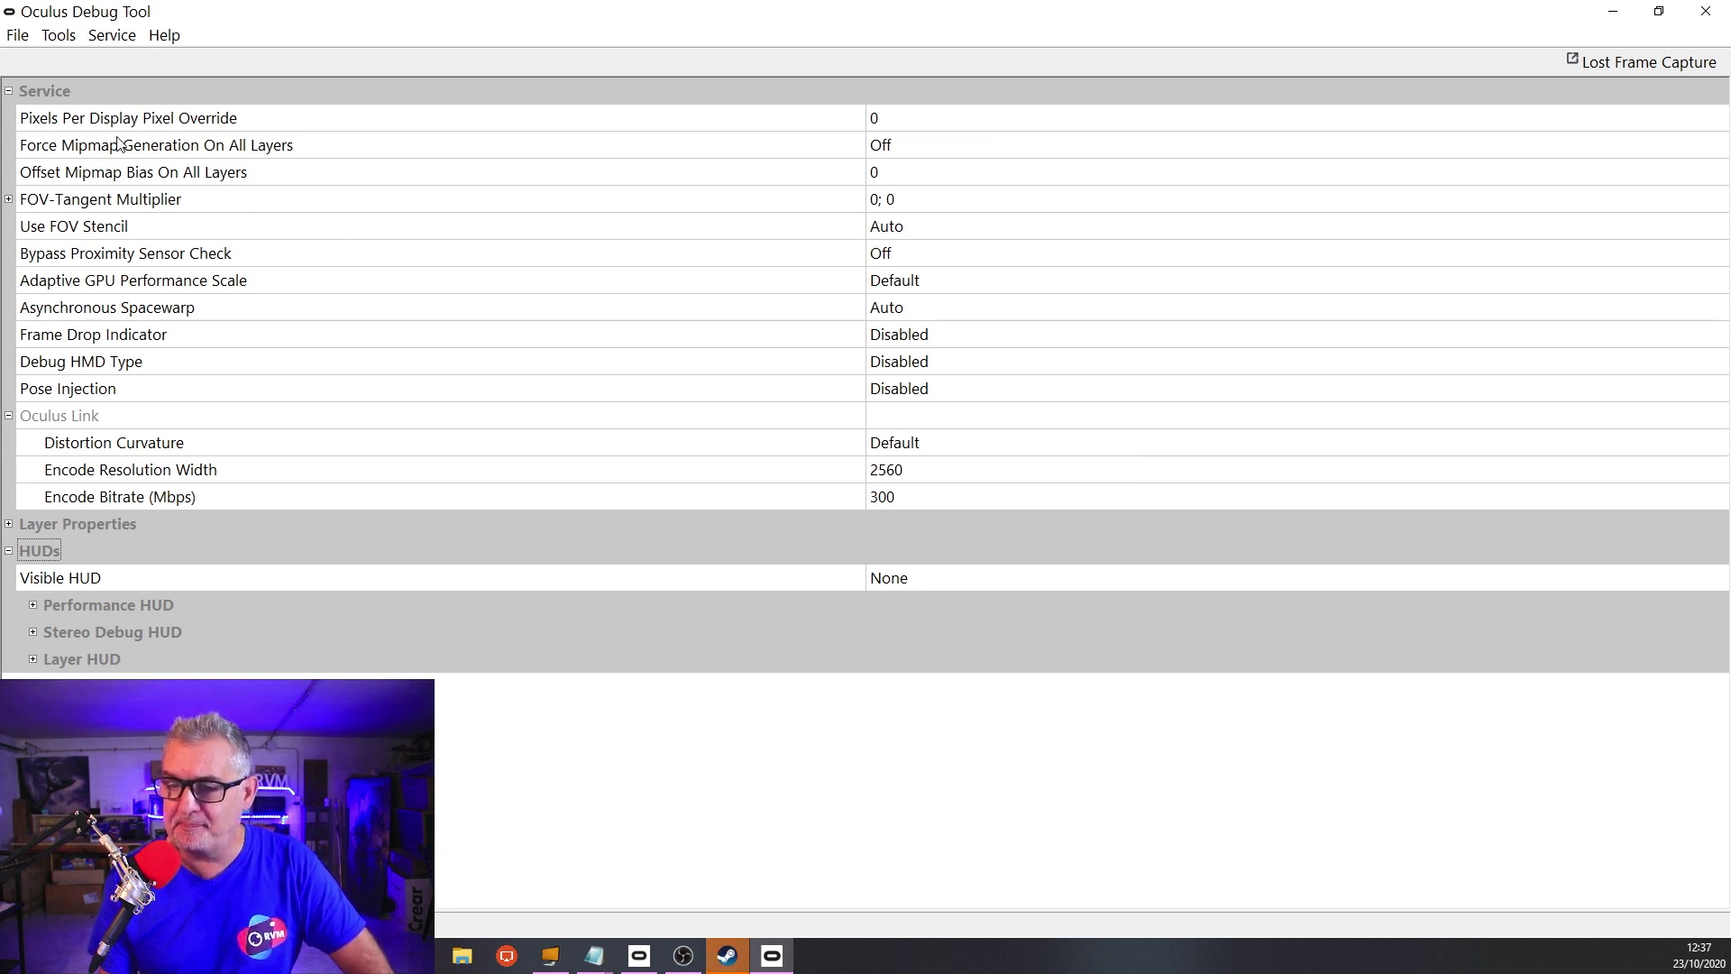
# Try to set Pixels Per Display Pixel Override to 1.3 and restart the Oculus service
pyautogui.moveTo(183, 135)
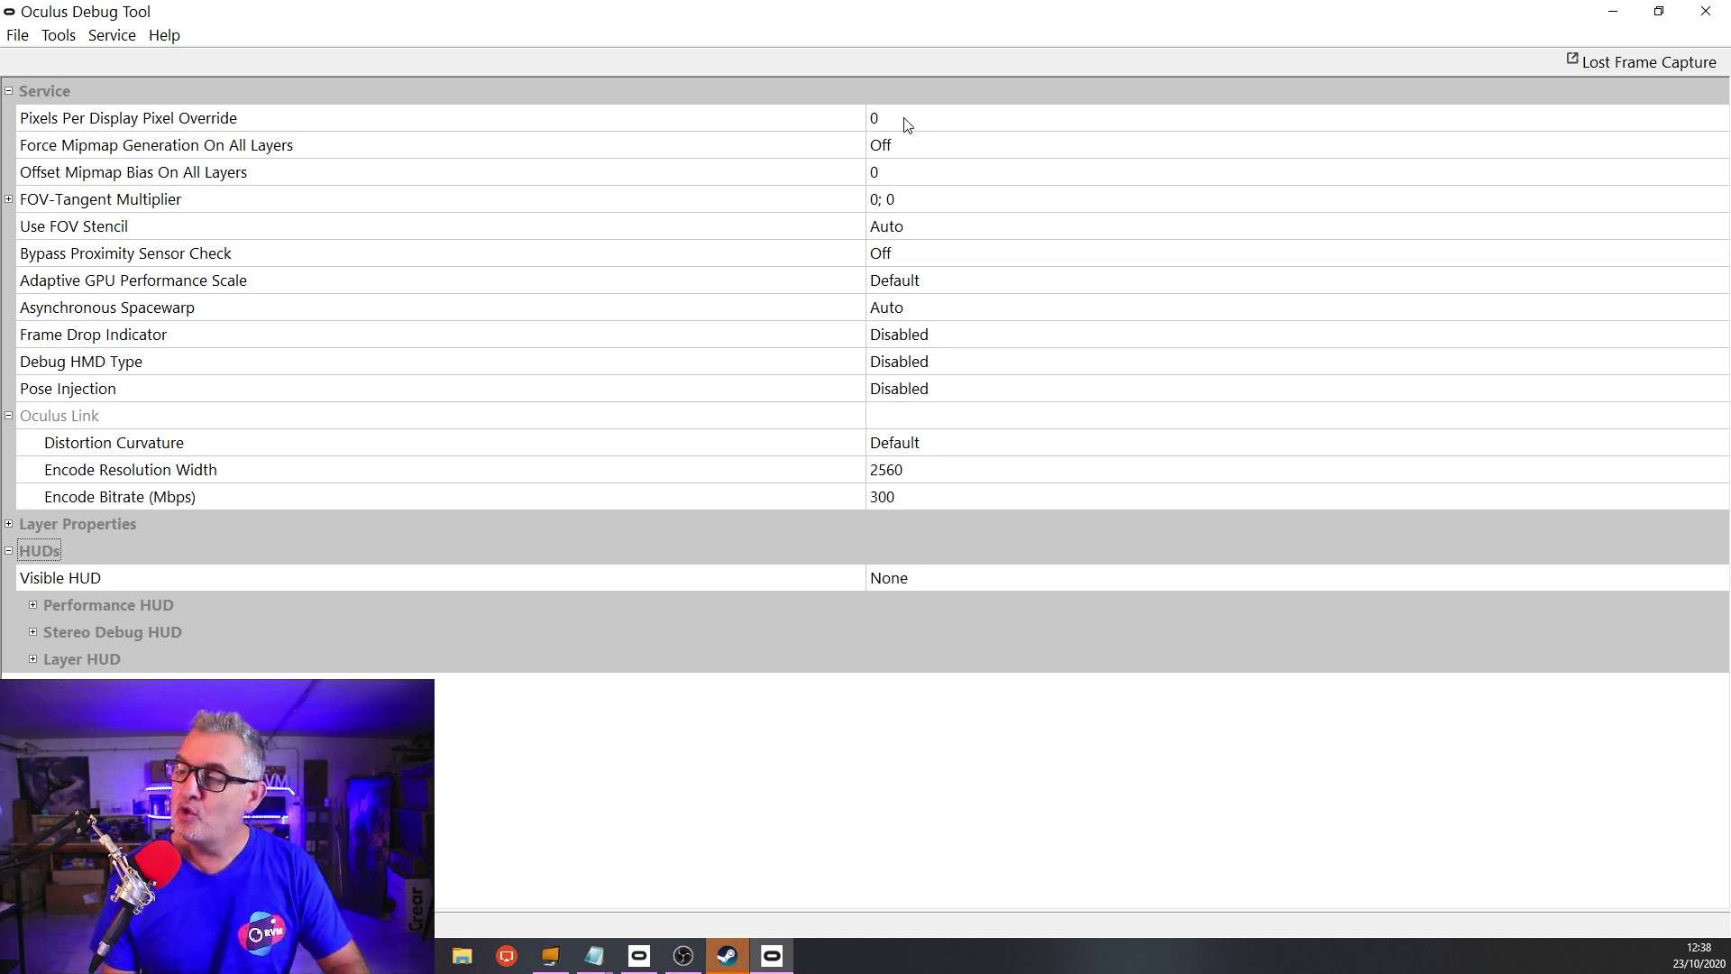
pyautogui.click(906, 118)
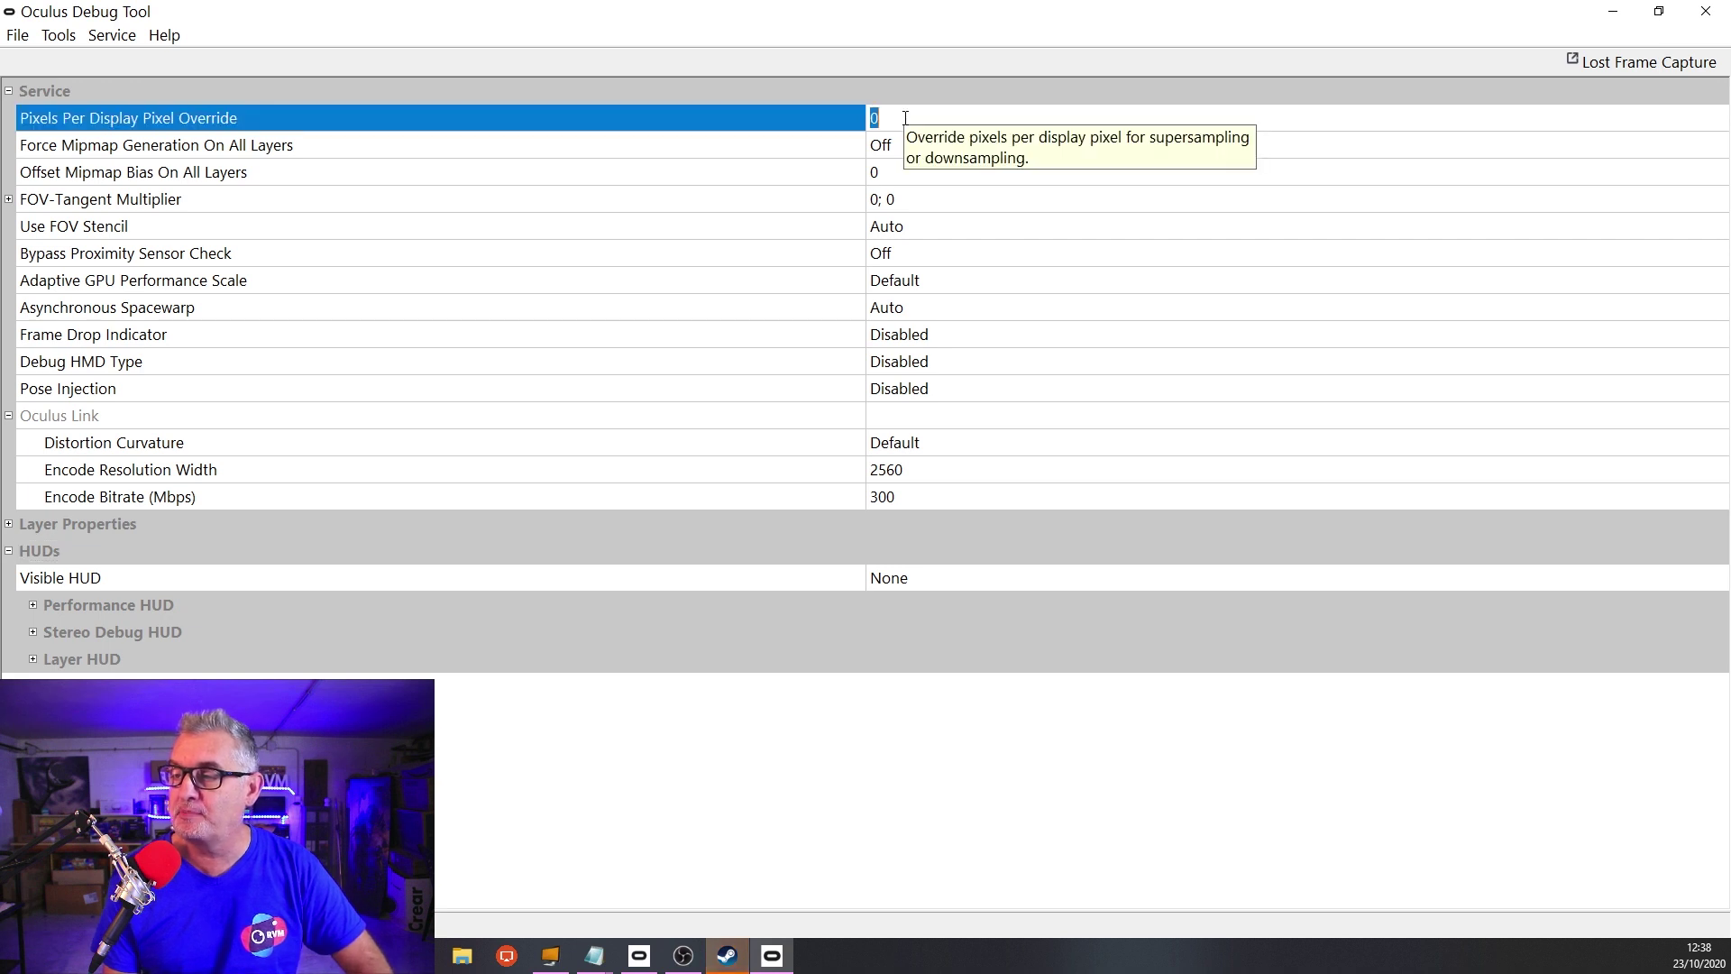
pyautogui.write('1.3')
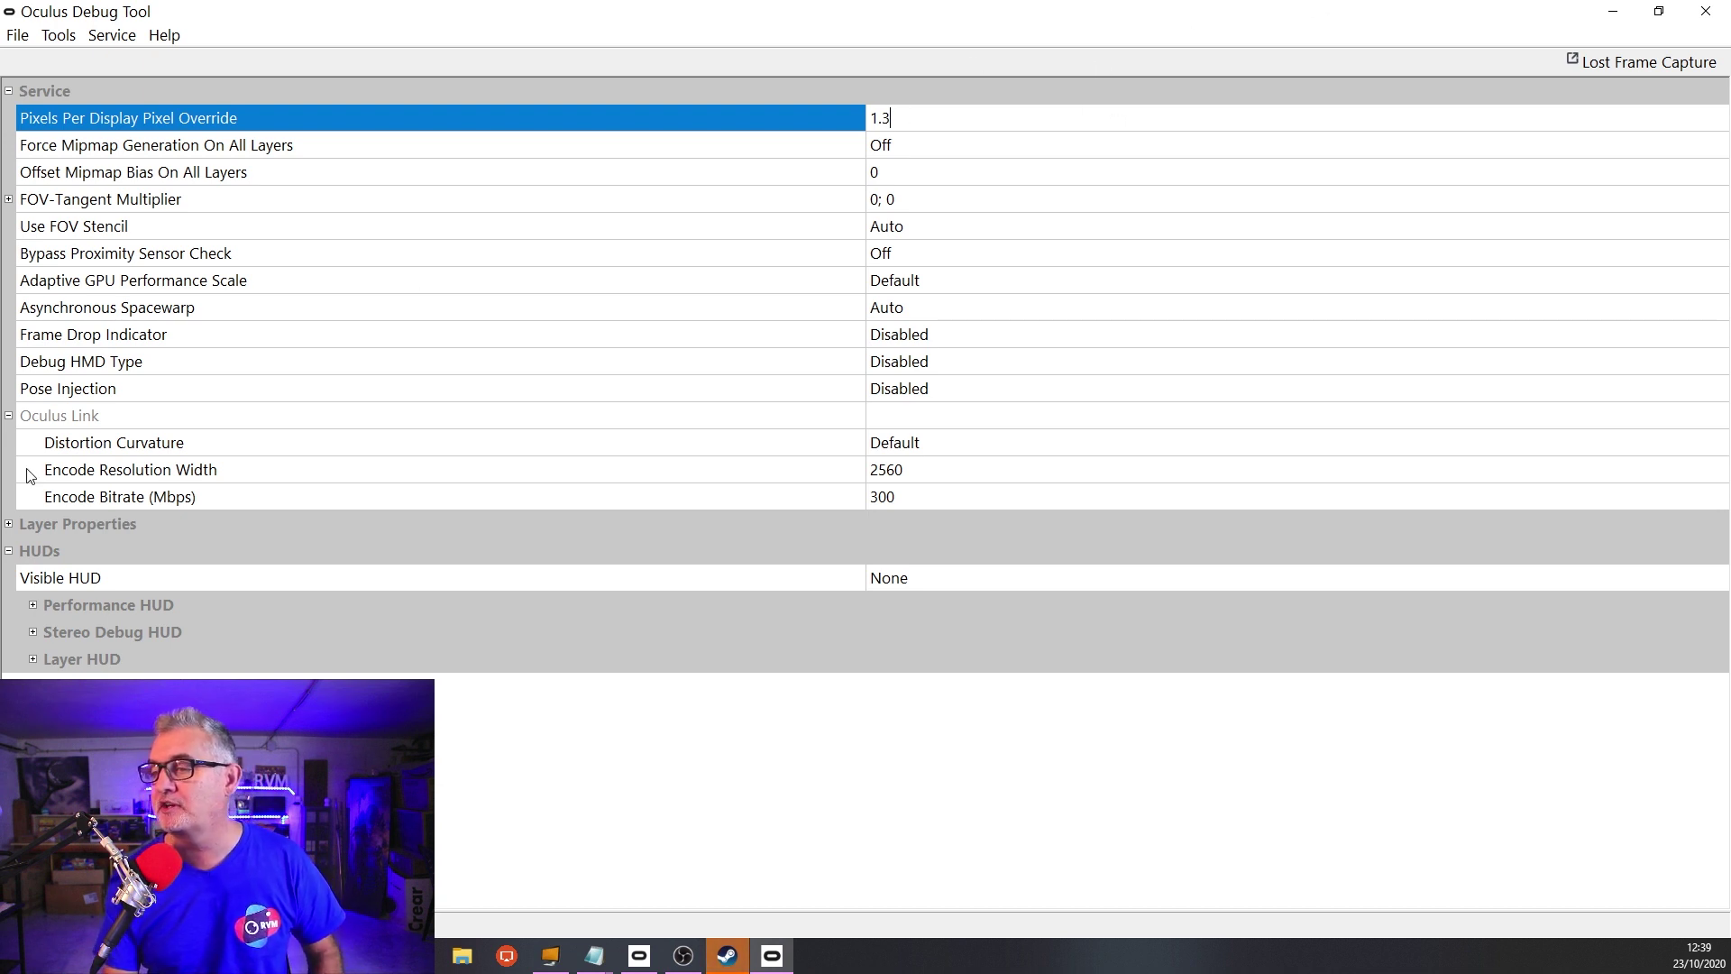
pyautogui.click(108, 41)
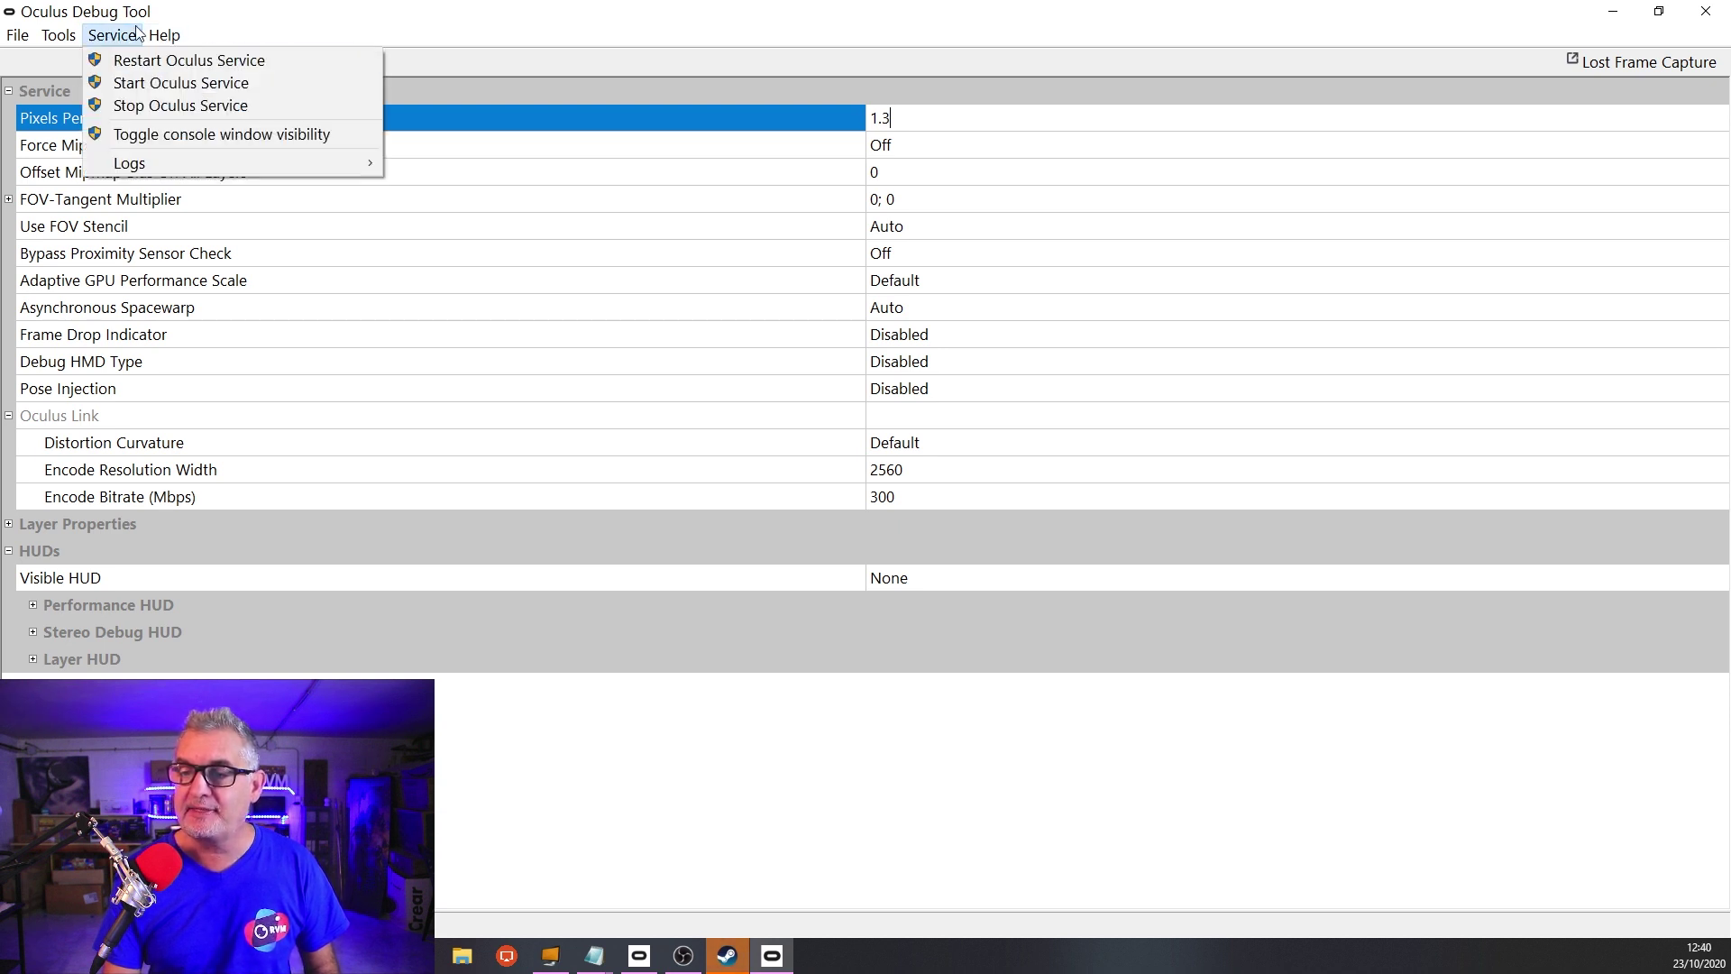
pyautogui.click(159, 66)
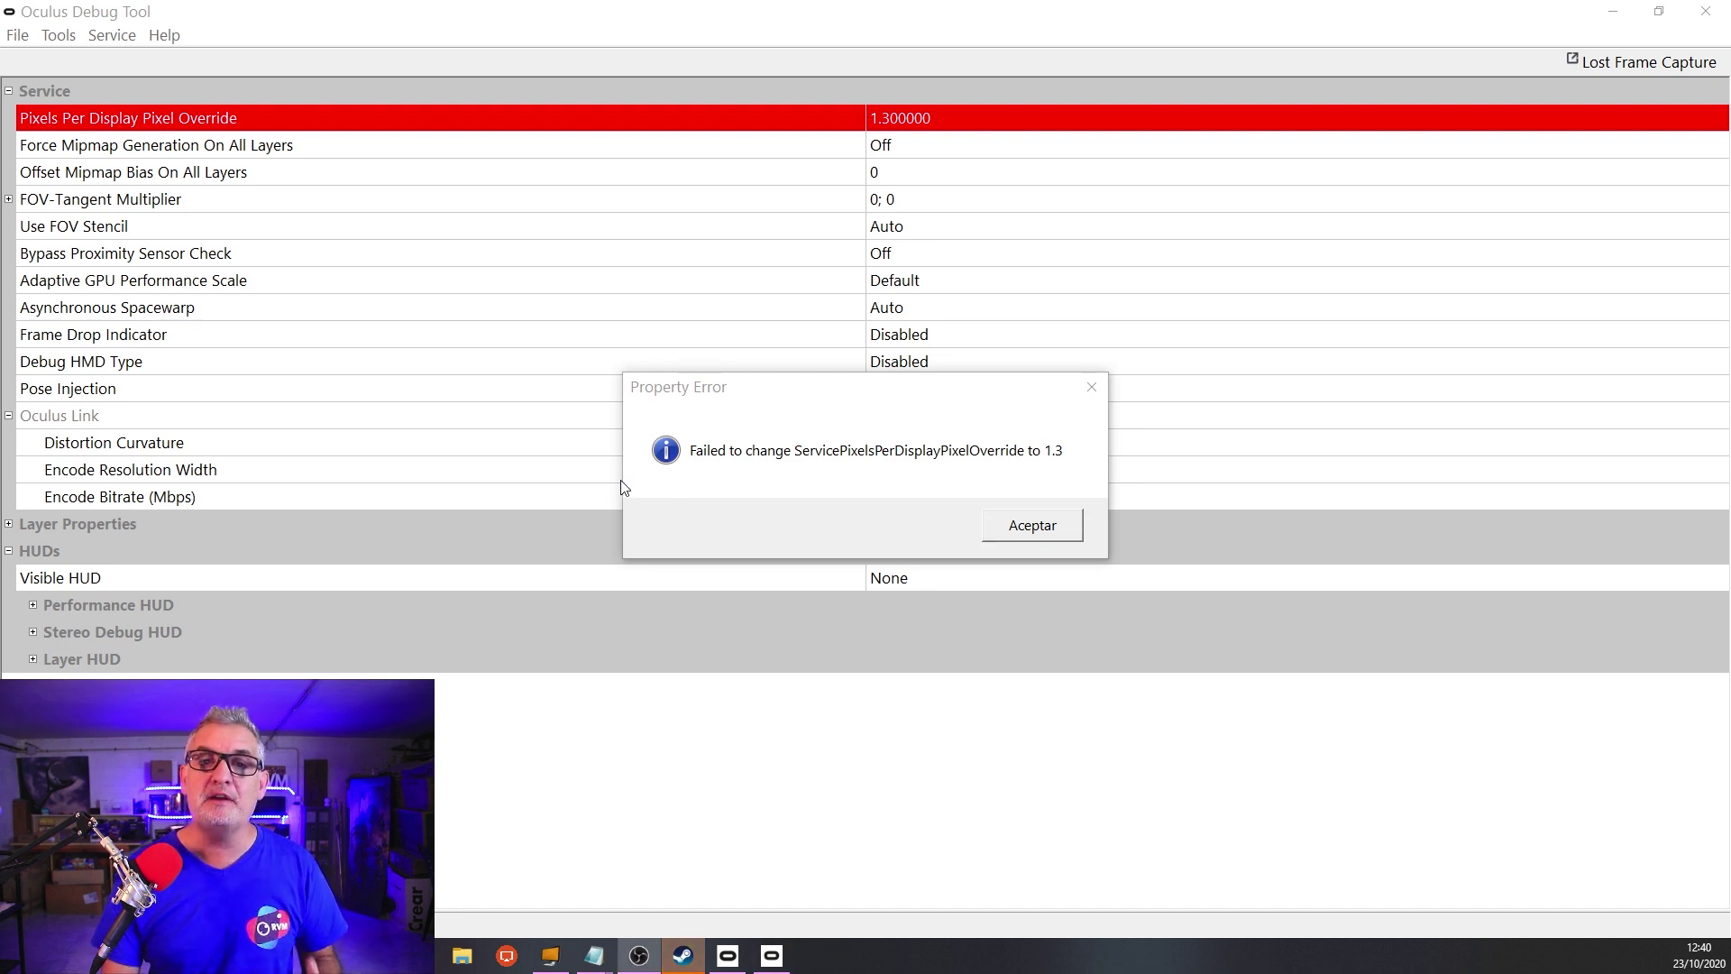
pyautogui.click(1016, 522)
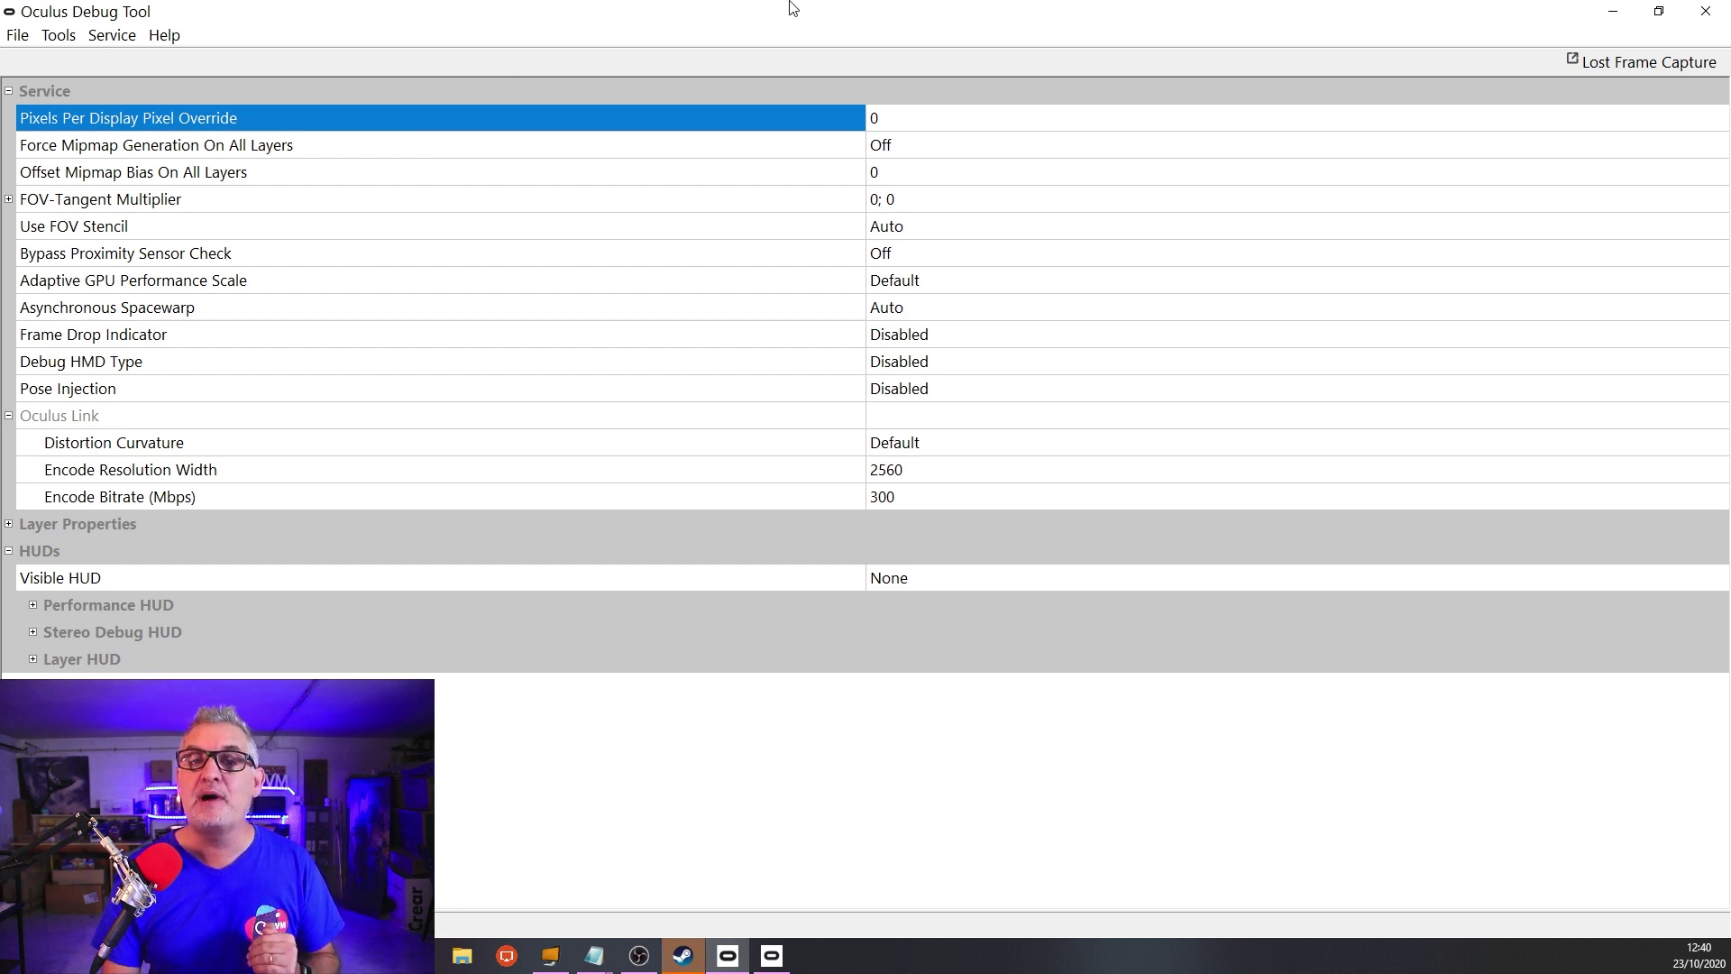
# Set Pixels Per Display Pixel Override to 1.1 and restart the Oculus service
pyautogui.click(918, 112)
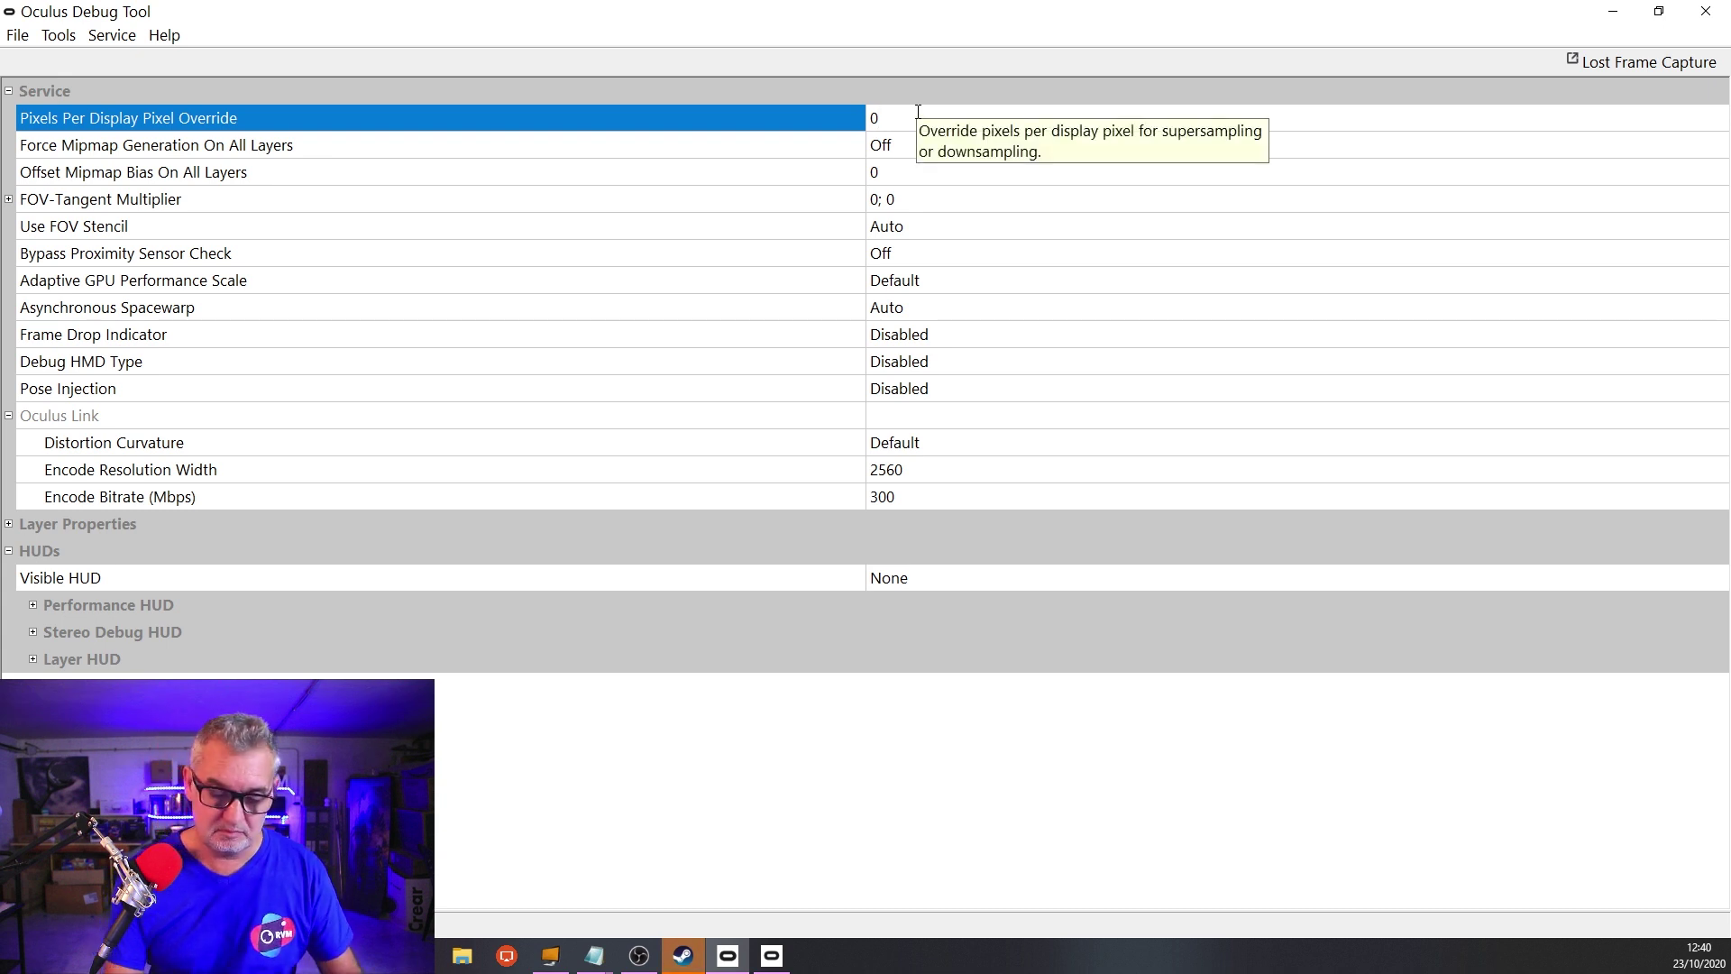
pyautogui.press('BackSpace')
pyautogui.write('1.1')
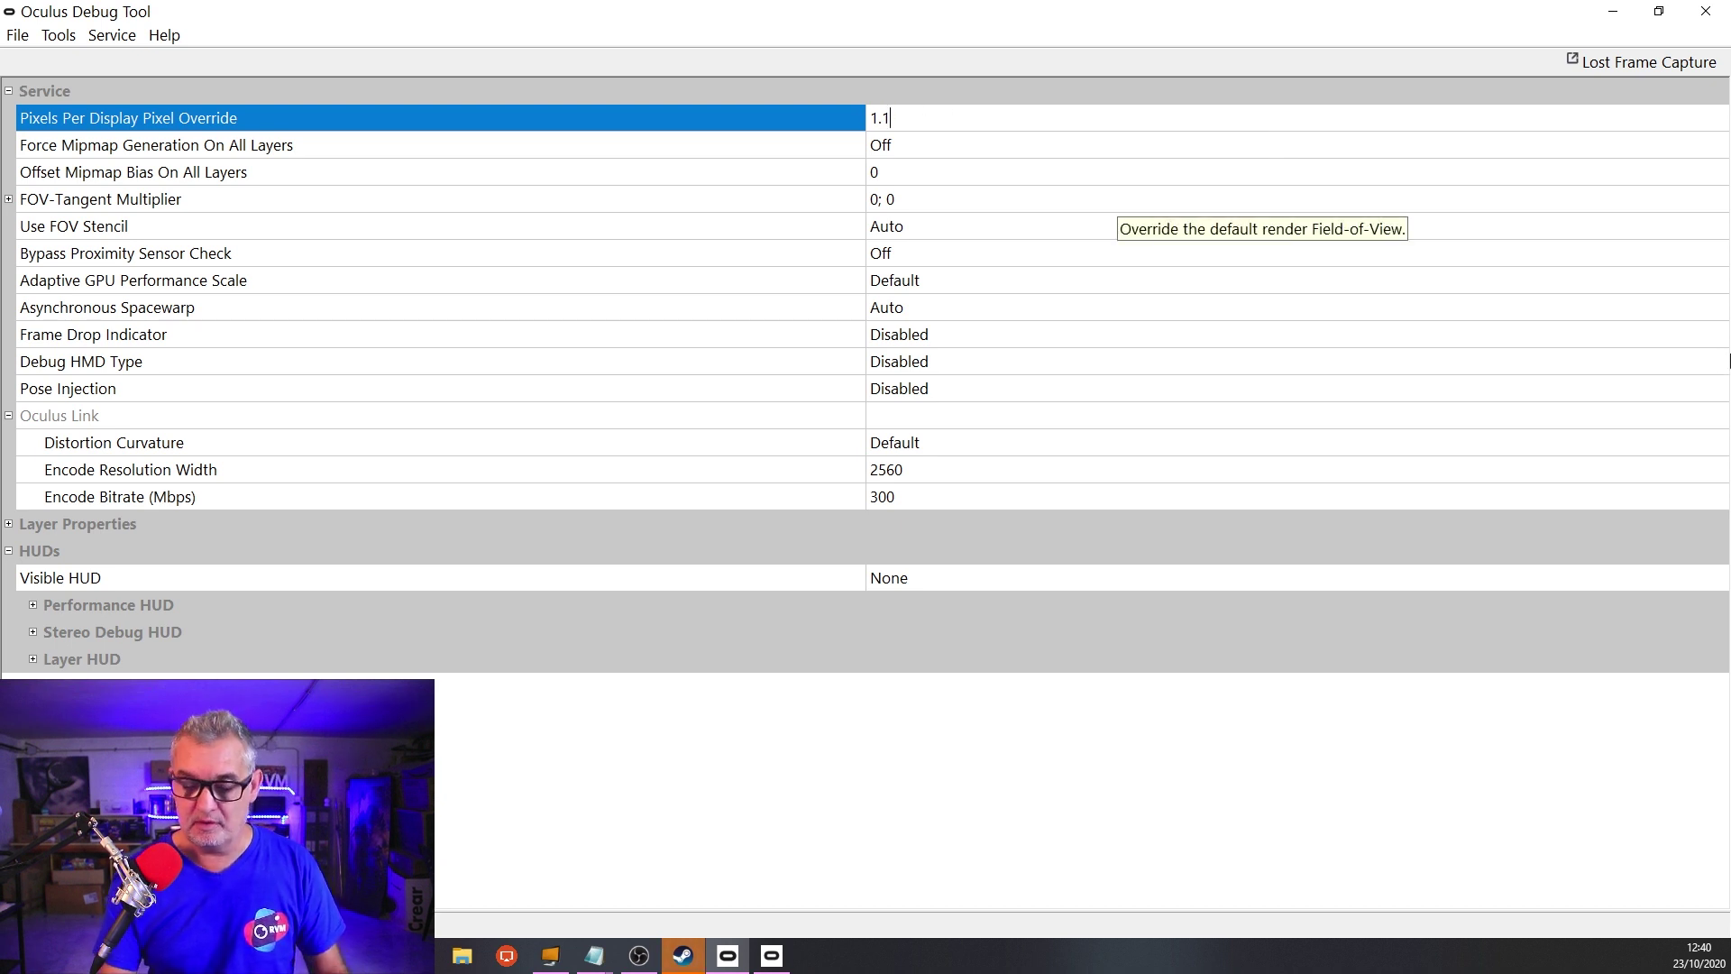
pyautogui.press('Return')
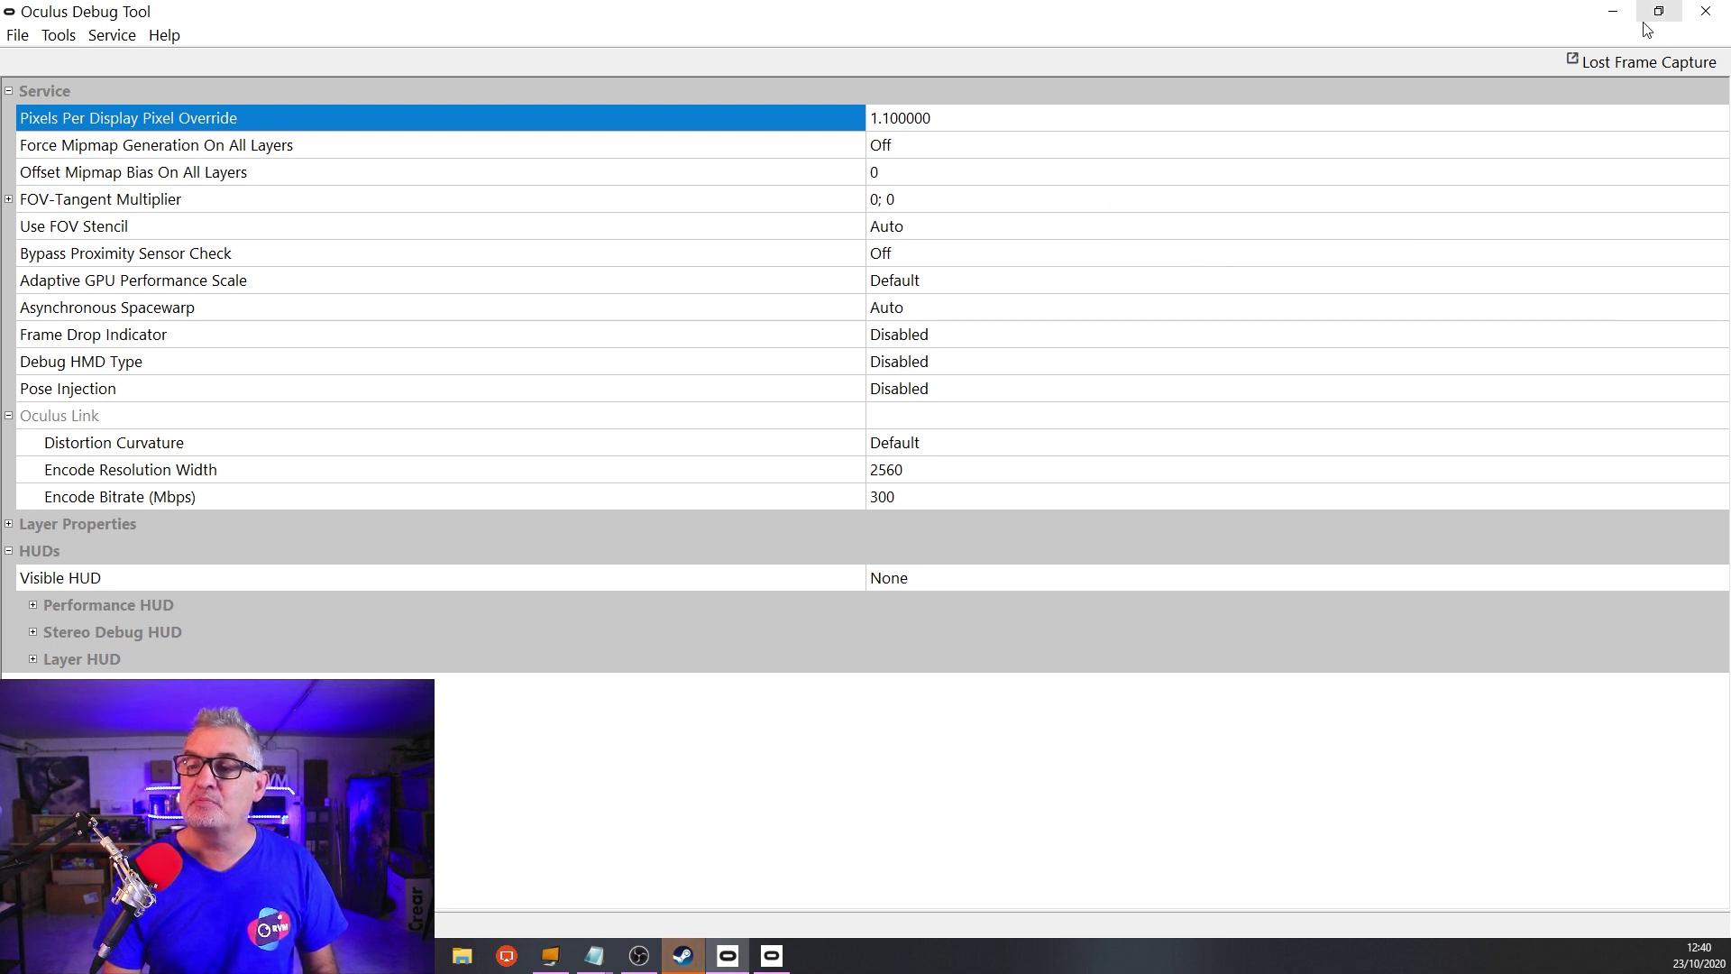
pyautogui.click(108, 38)
pyautogui.click(144, 63)
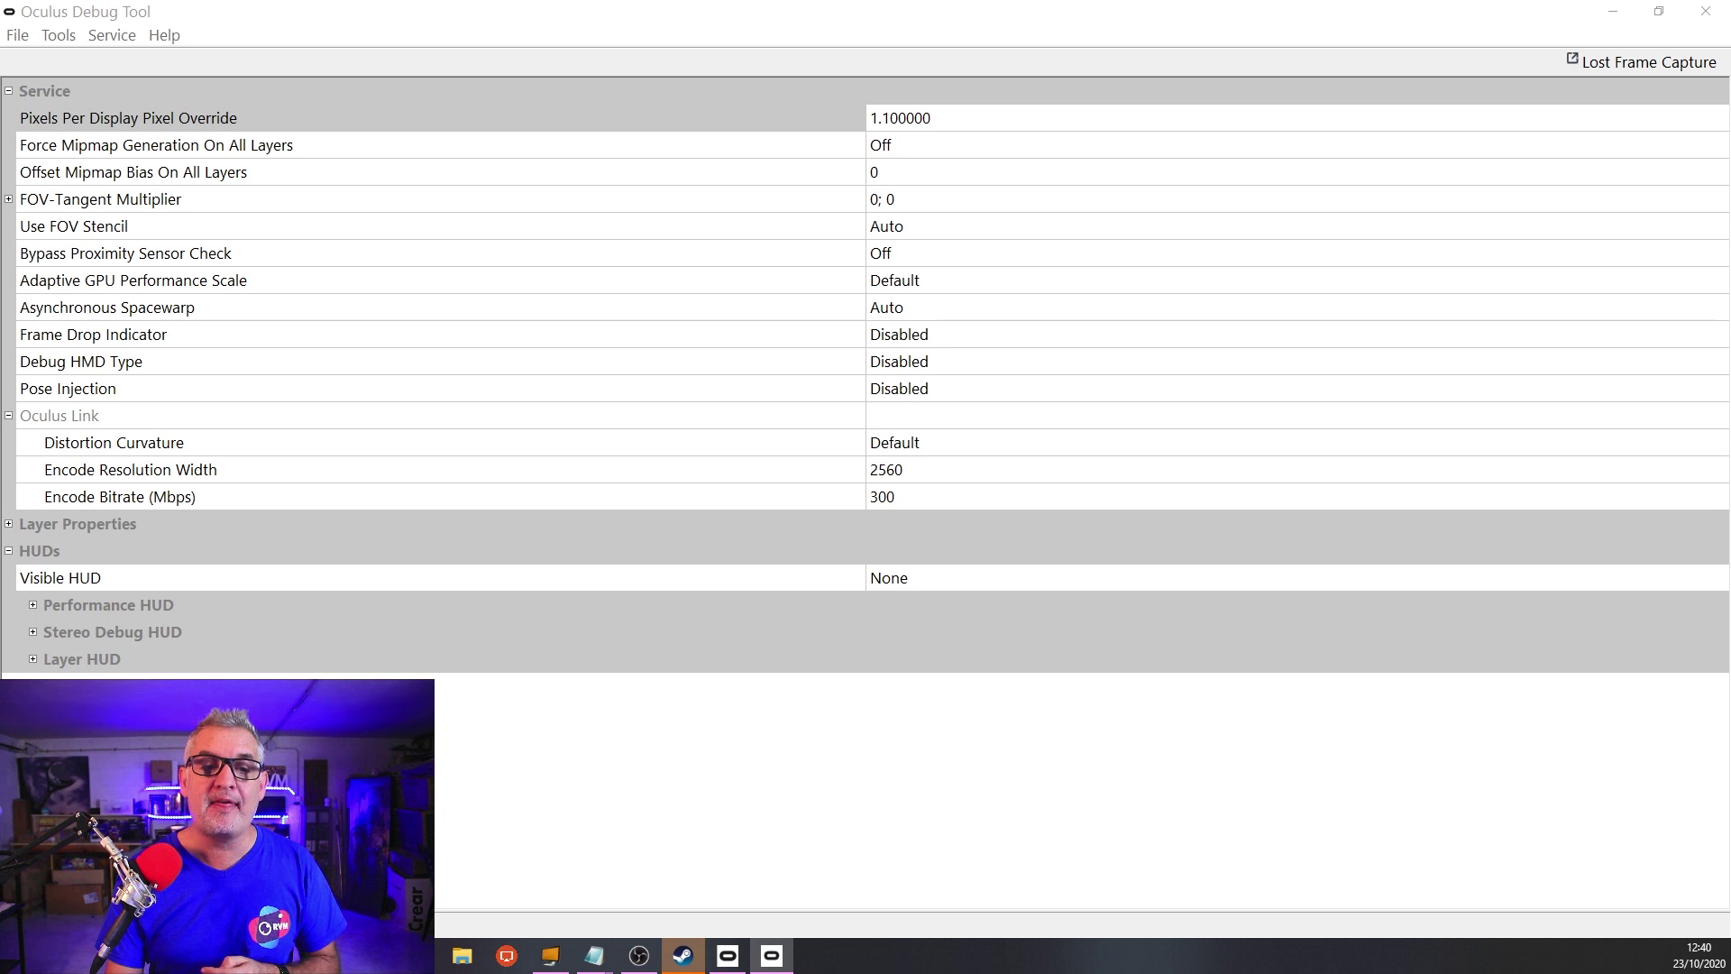
pyautogui.hotkey('alt', 'Tab')
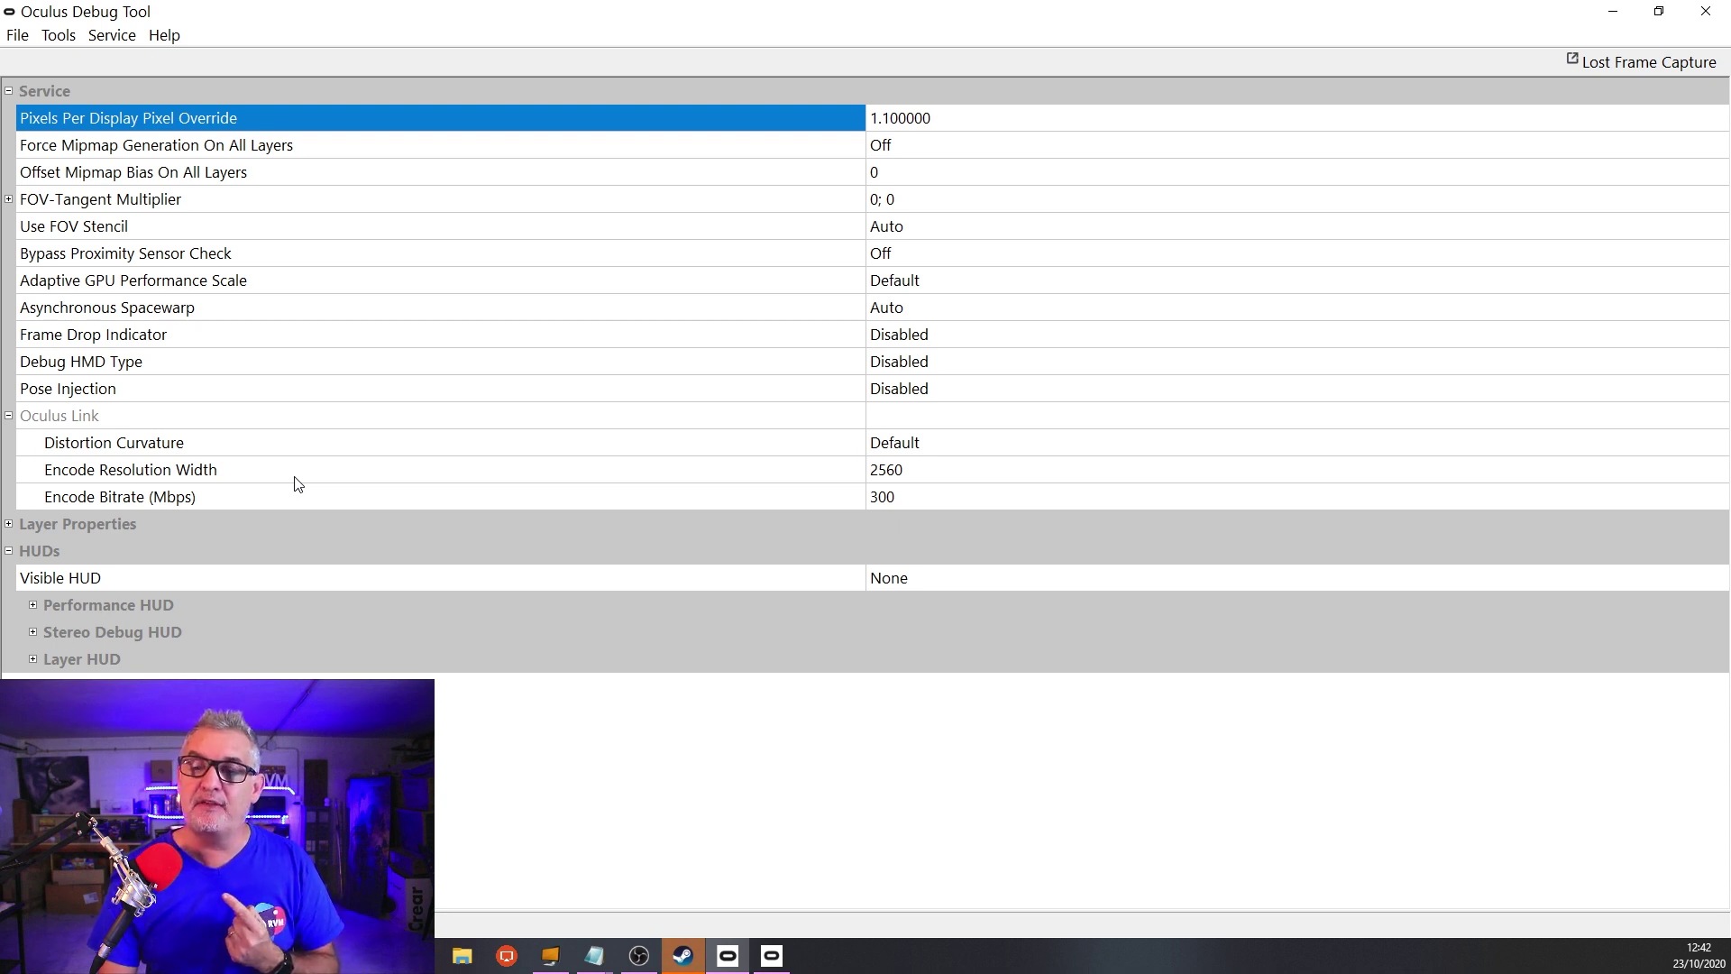
# Set the Oculus Link Encode Resolution Width to 0 and restart the Oculus service
pyautogui.click(917, 471)
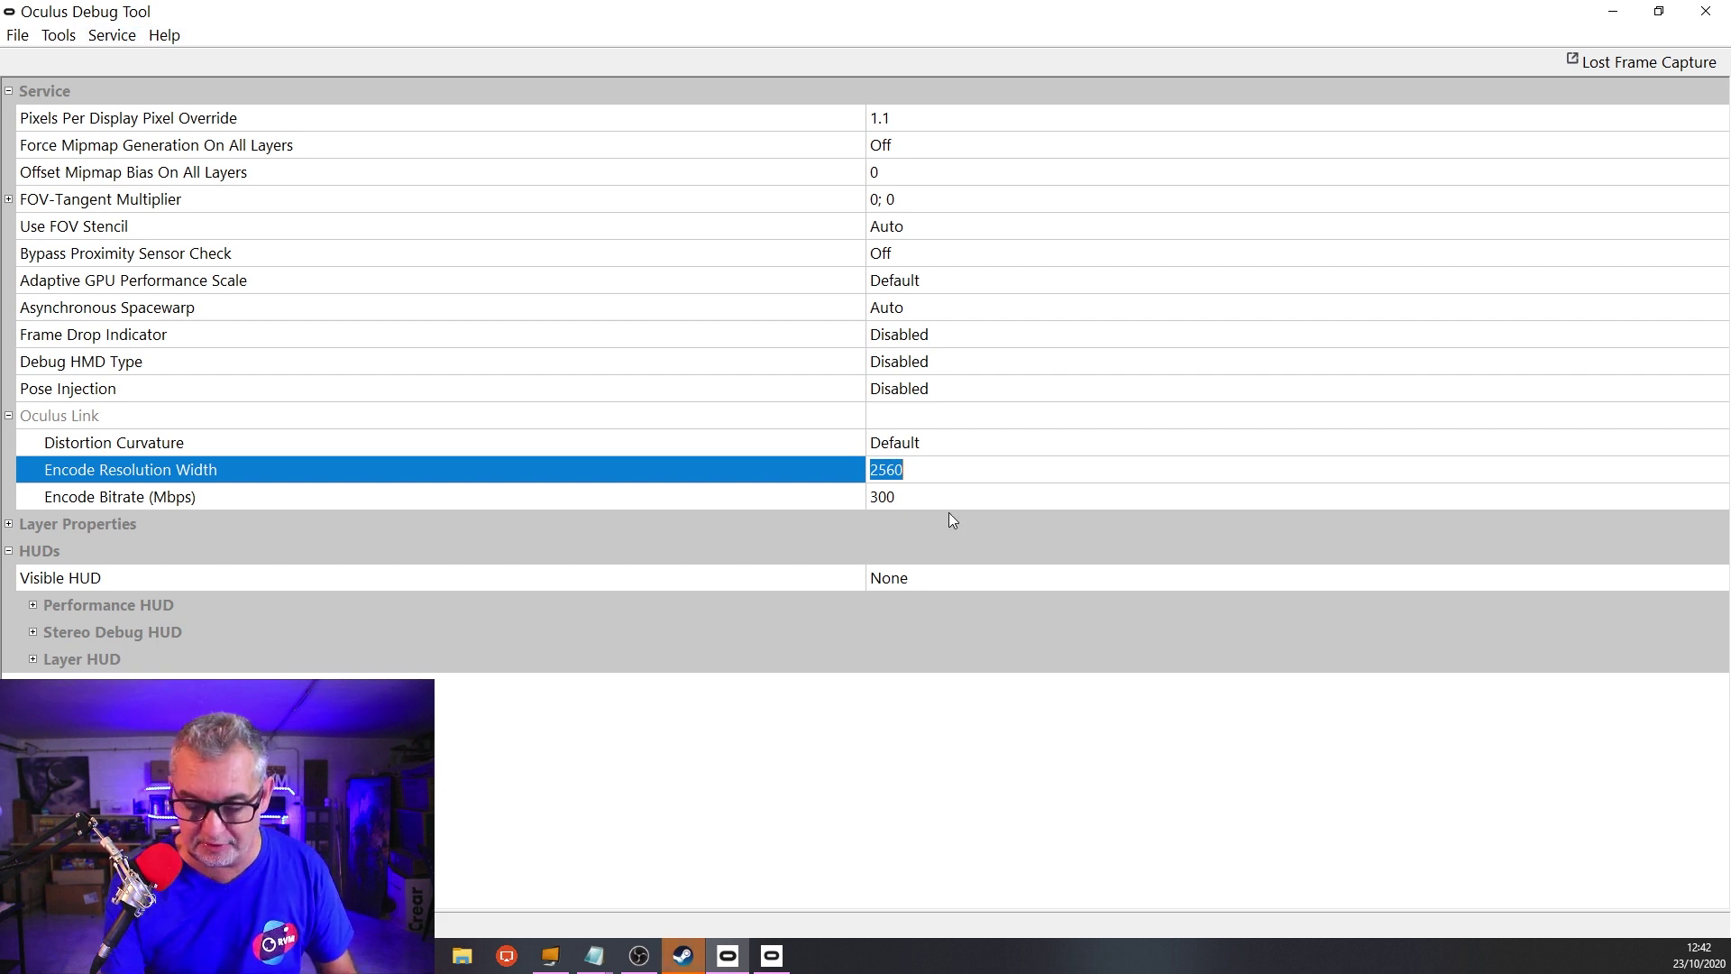
pyautogui.write('0')
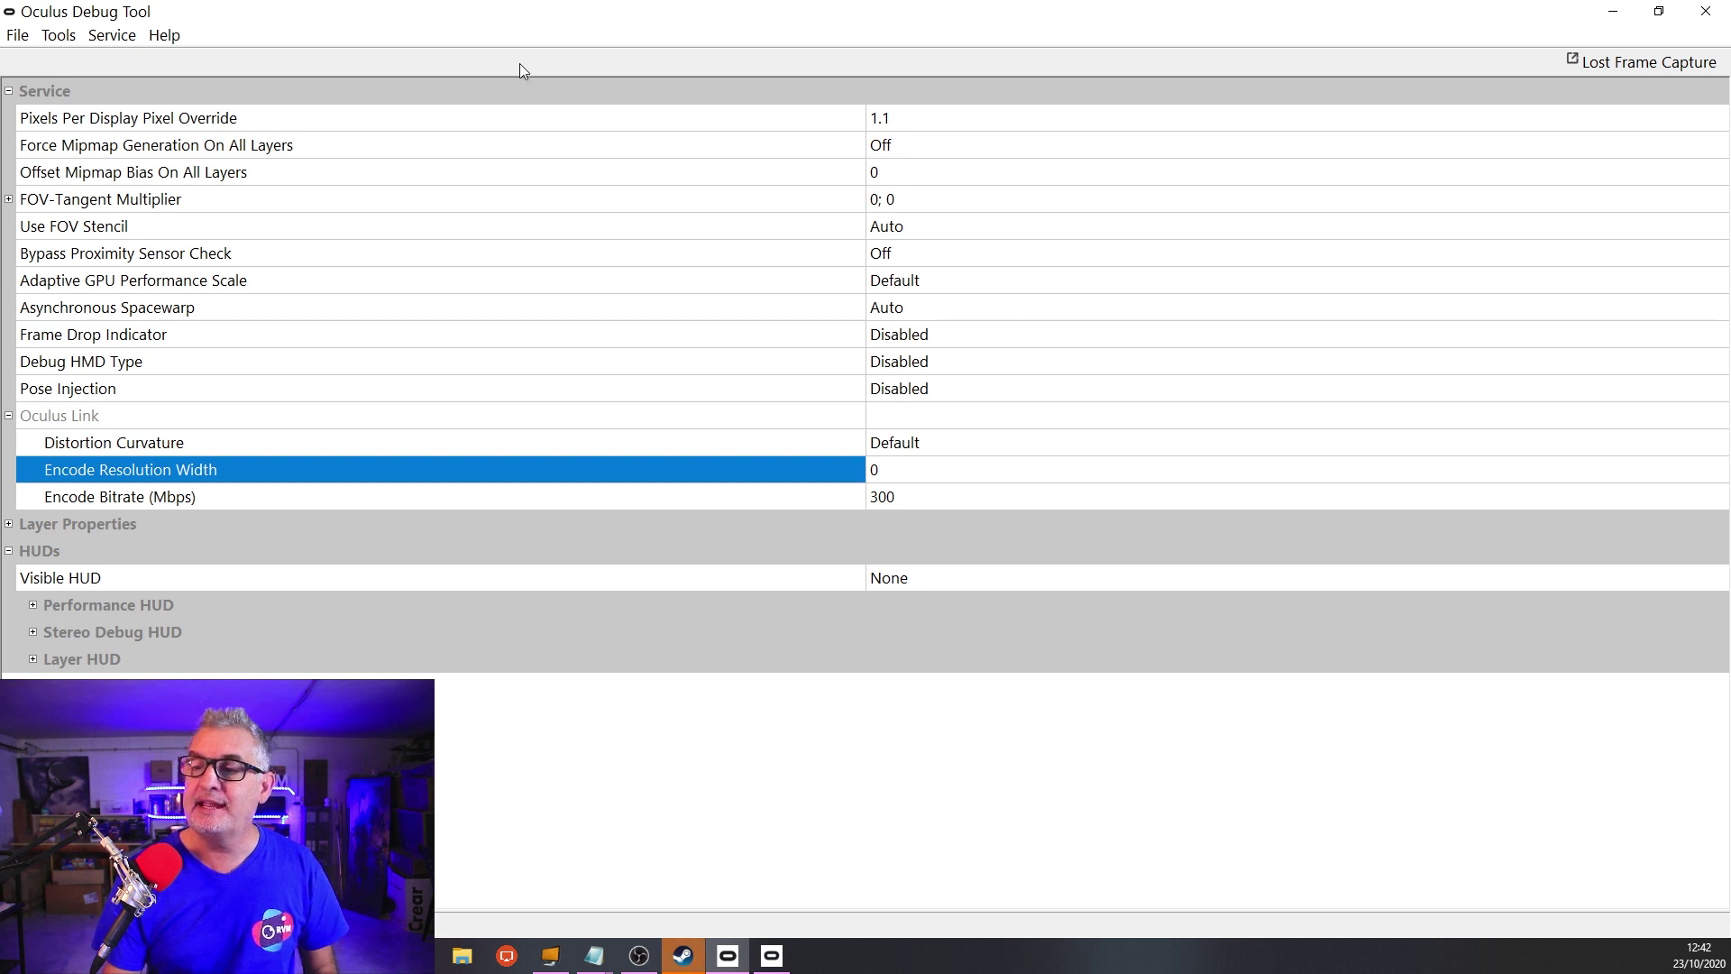
pyautogui.click(114, 34)
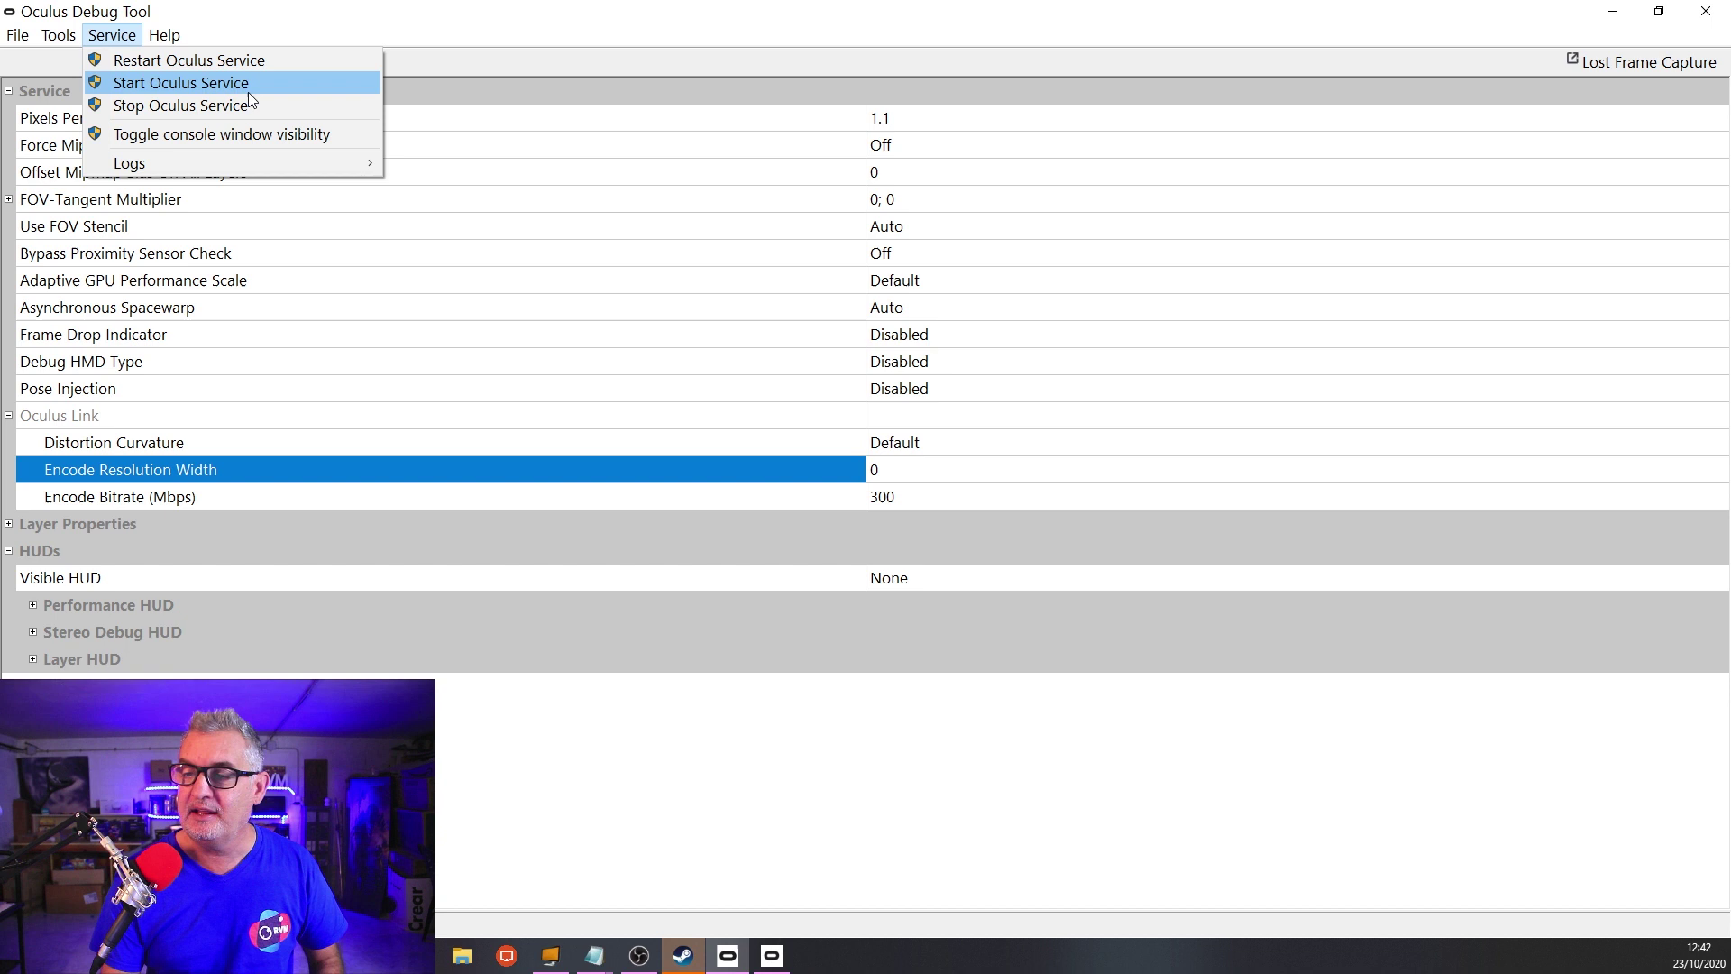
pyautogui.click(260, 63)
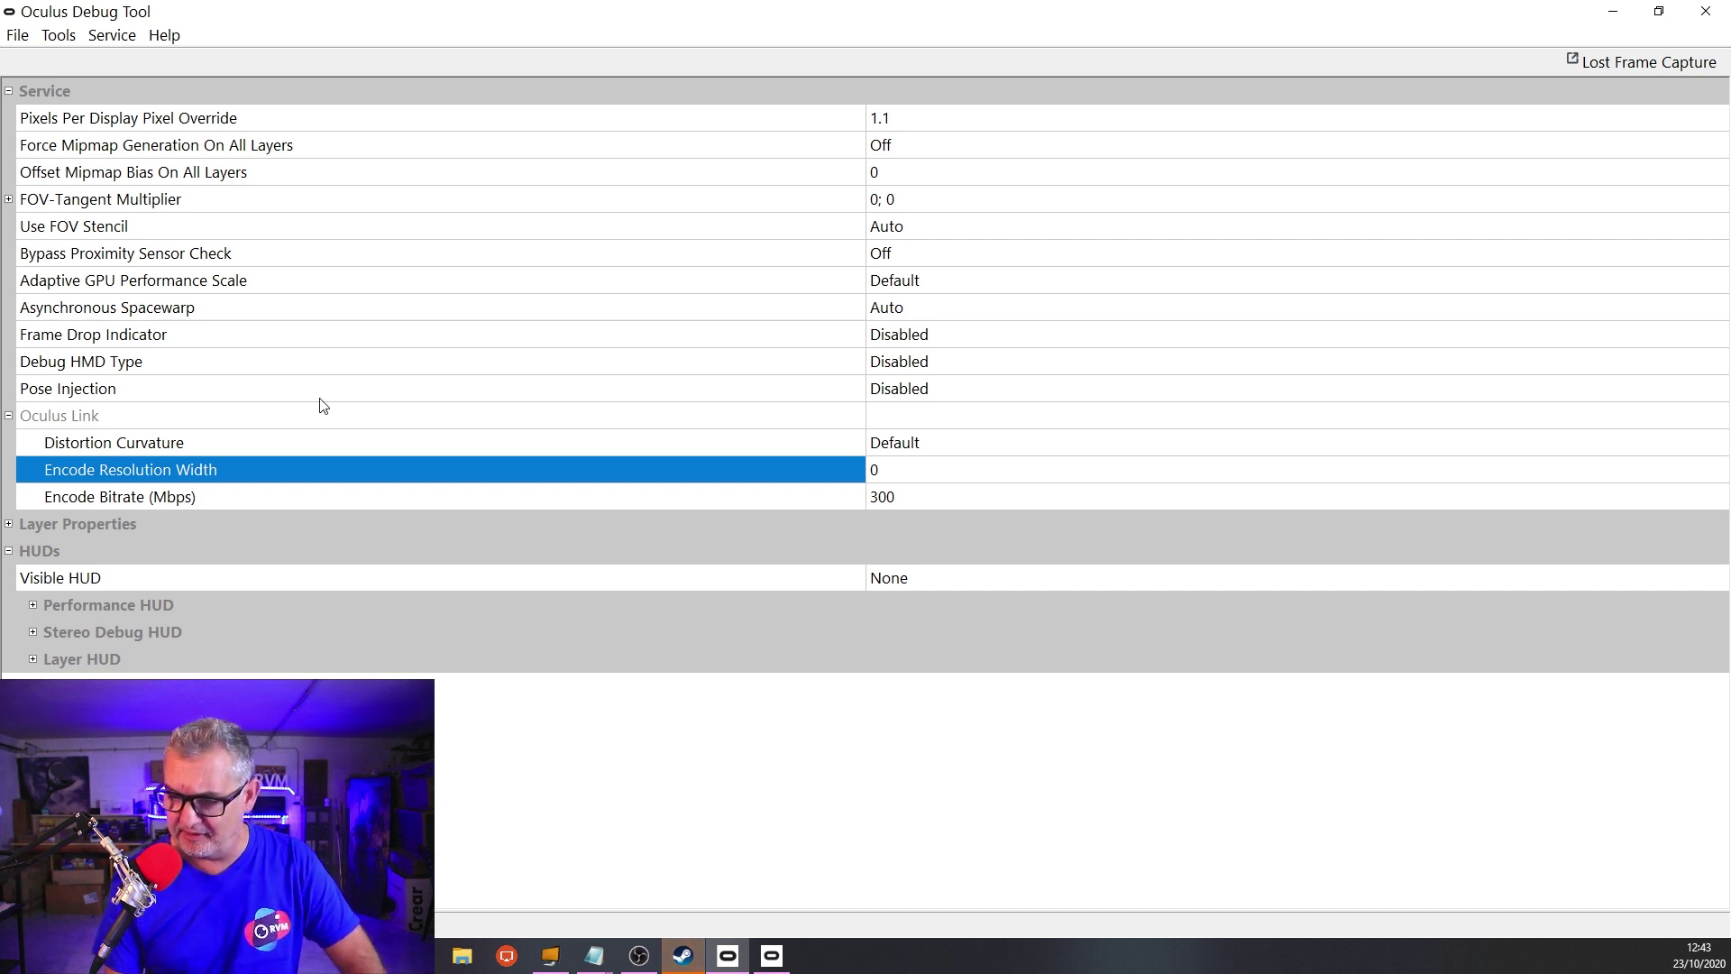
# Set the Oculus Link Distortion Curvature to Low and restart the Oculus service
pyautogui.click(257, 444)
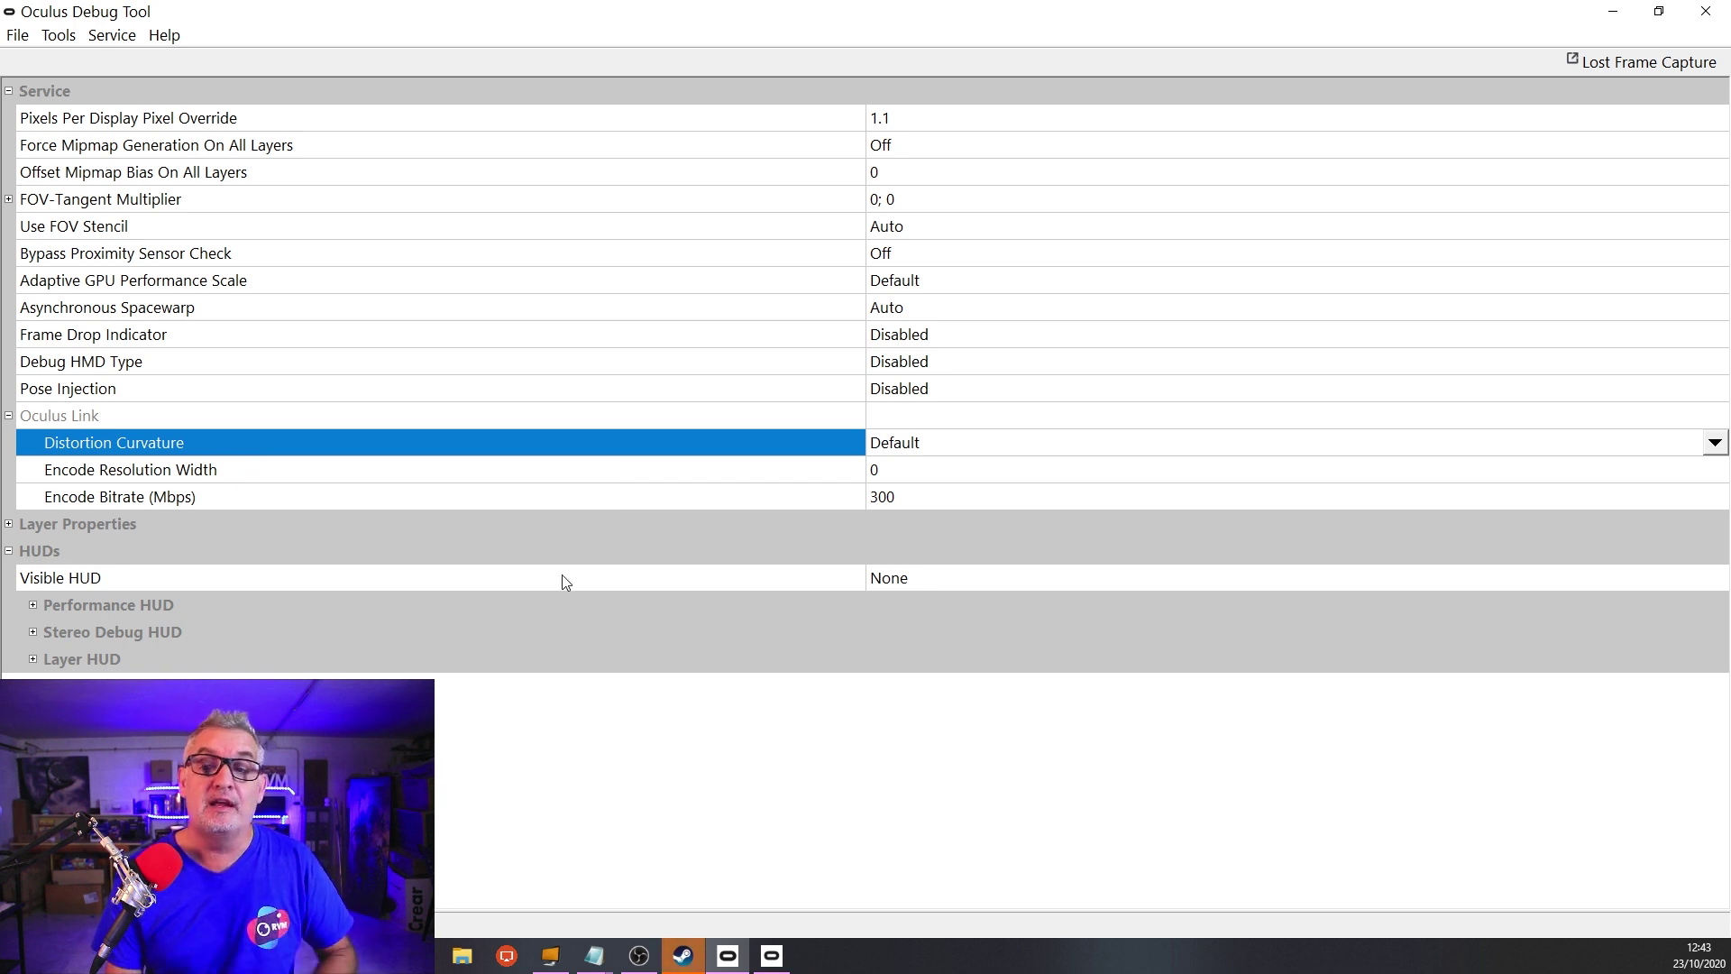
pyautogui.click(916, 447)
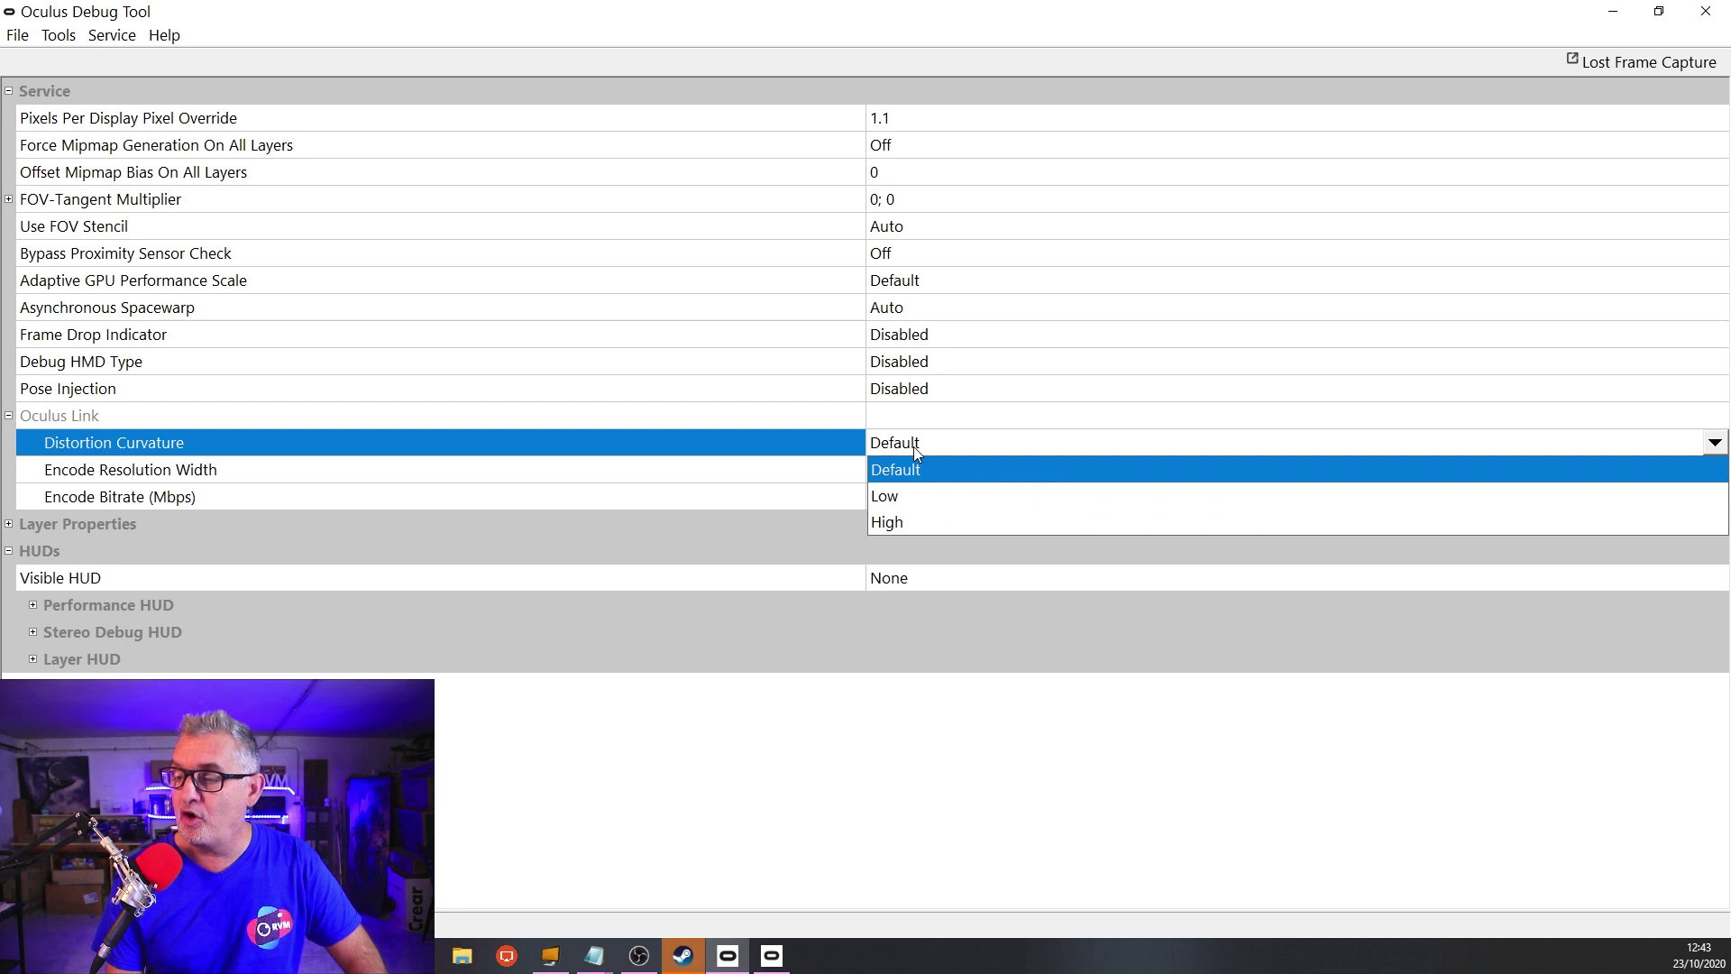
pyautogui.click(920, 476)
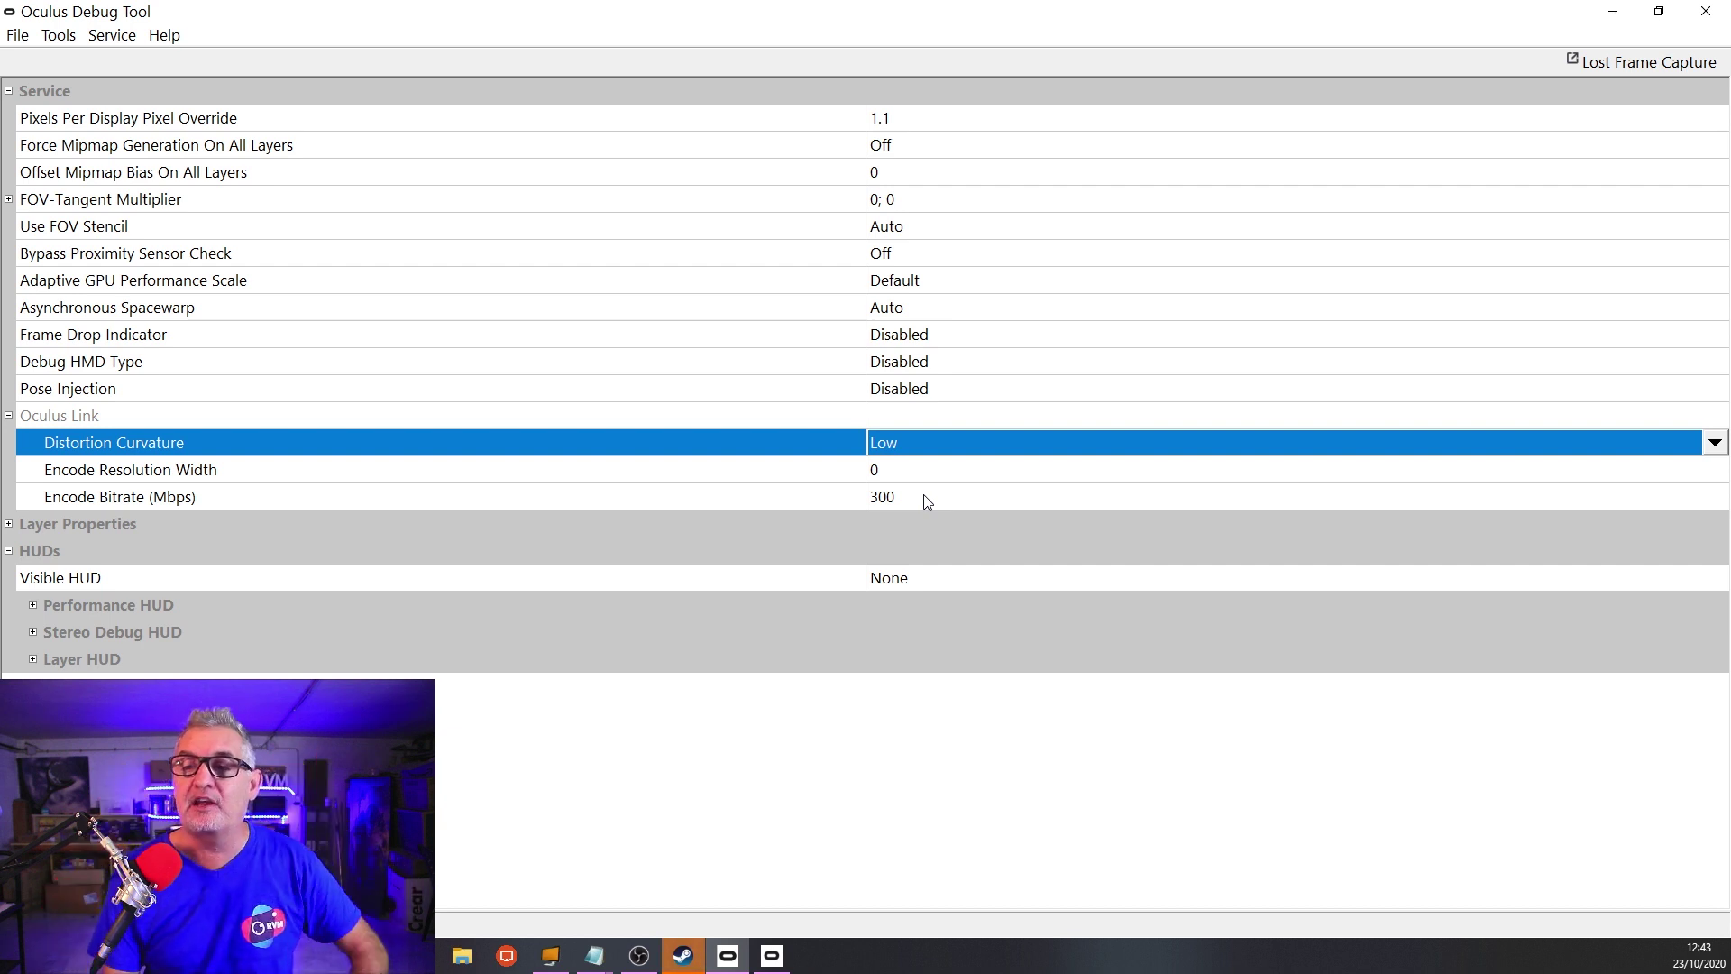
pyautogui.click(105, 40)
pyautogui.click(138, 61)
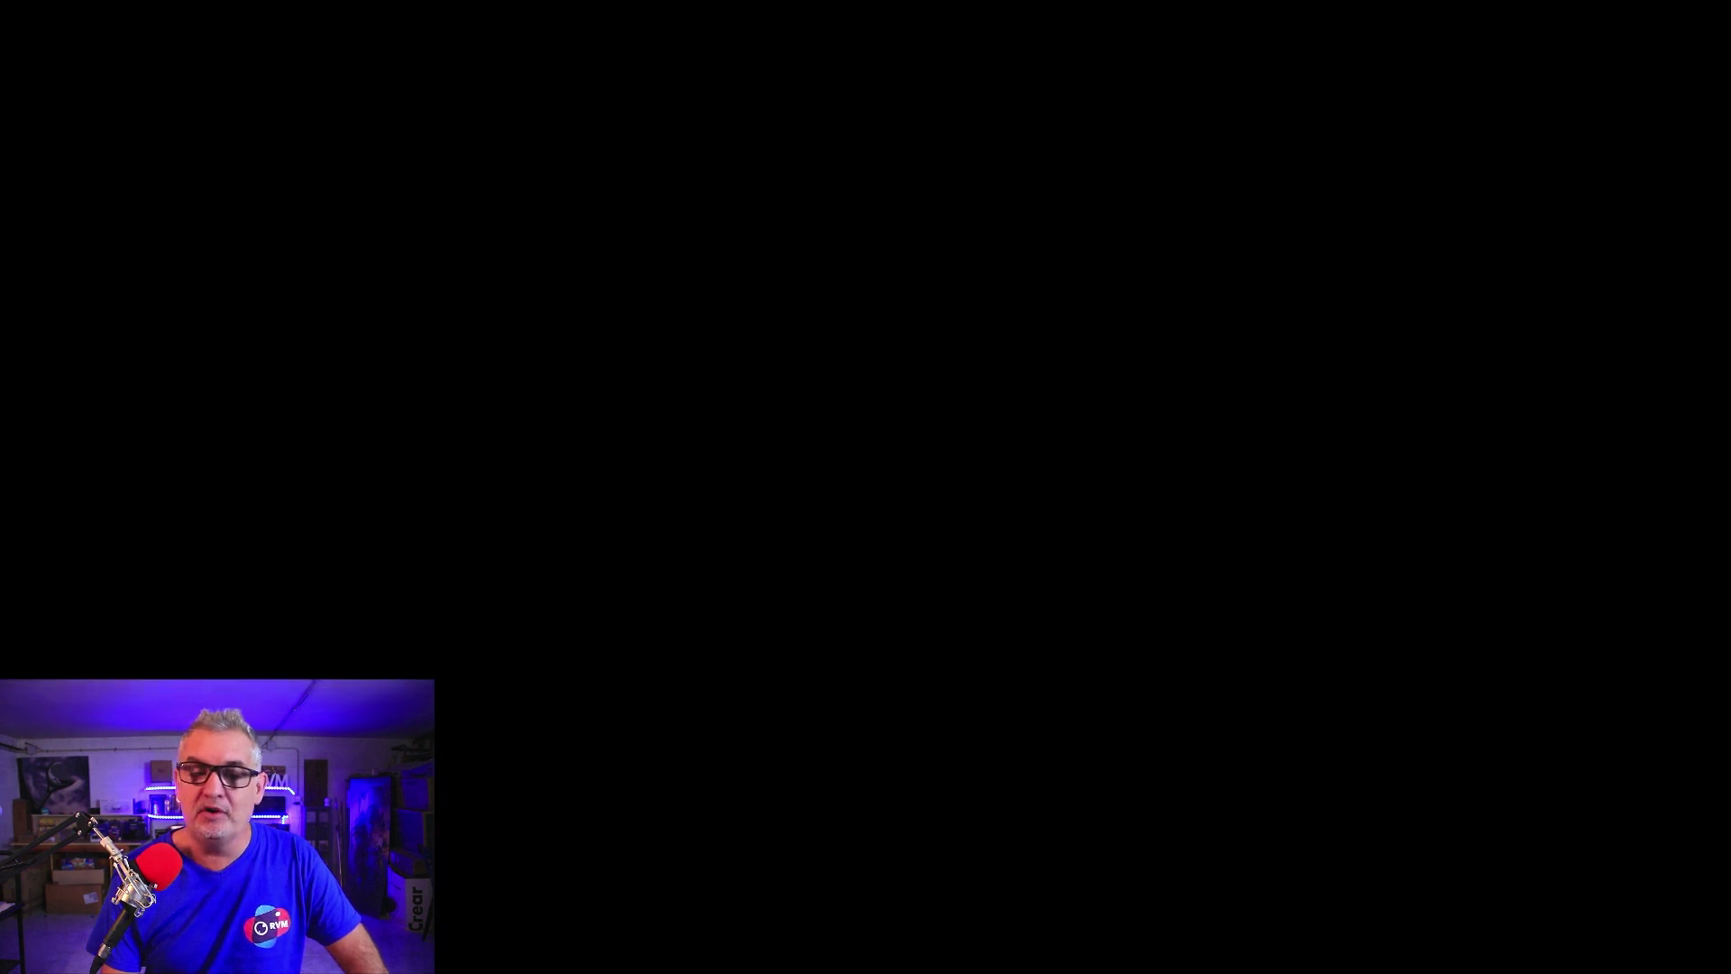